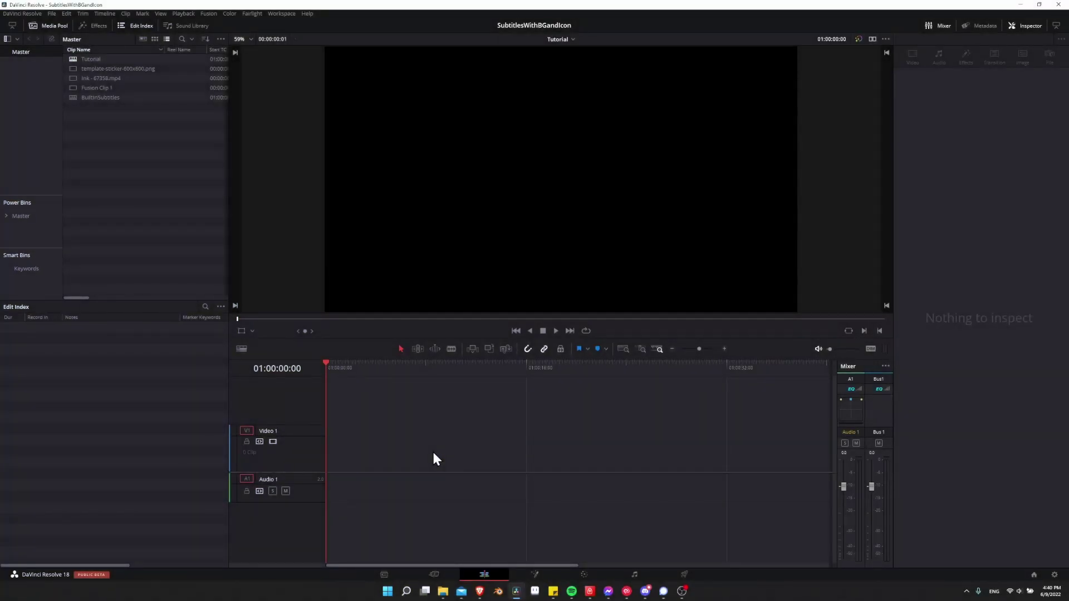
Open the track options menu on the empty Tutorial timeline and close it without changes
right_click(263, 402)
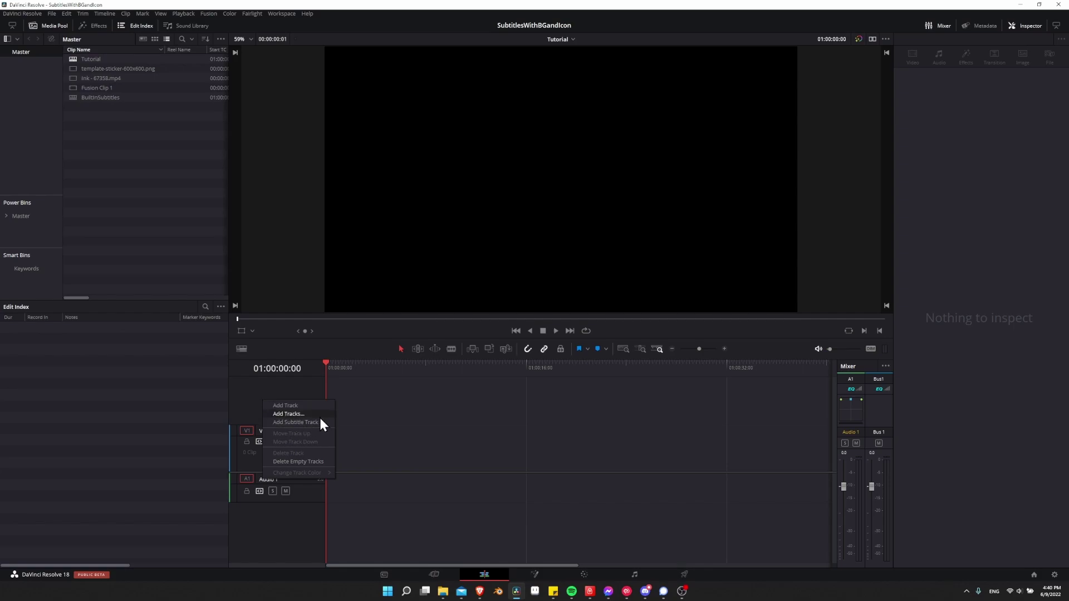
left_click(317, 402)
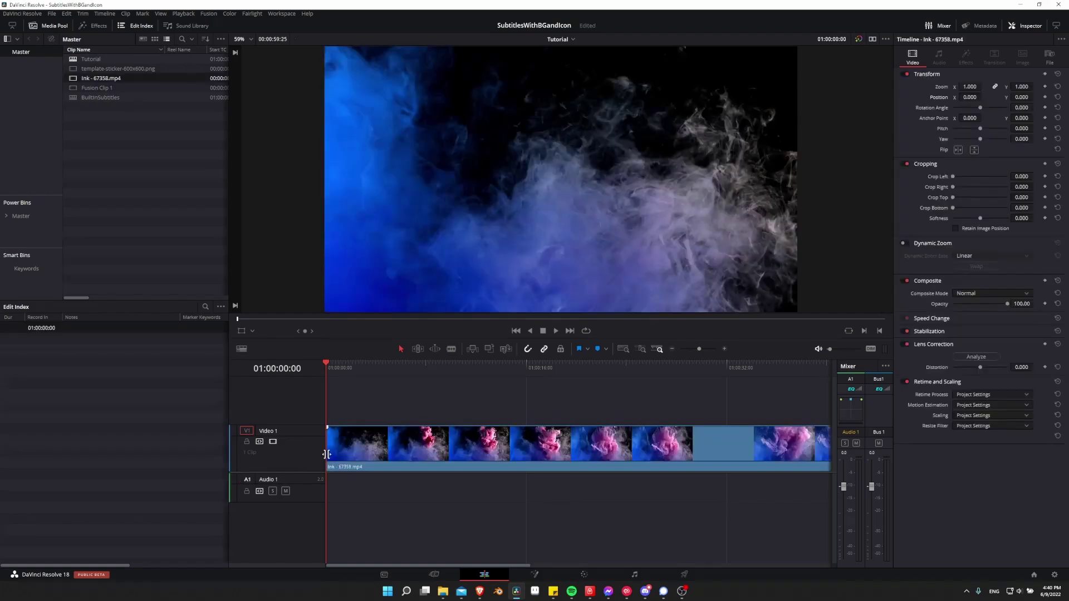
Select the Ink clip, save the project, and add a new video track above Video 1
mouse_move(344, 393)
left_mouse_down()
mouse_move(453, 466)
mouse_move(529, 497)
left_mouse_up()
key("ctrl+s")
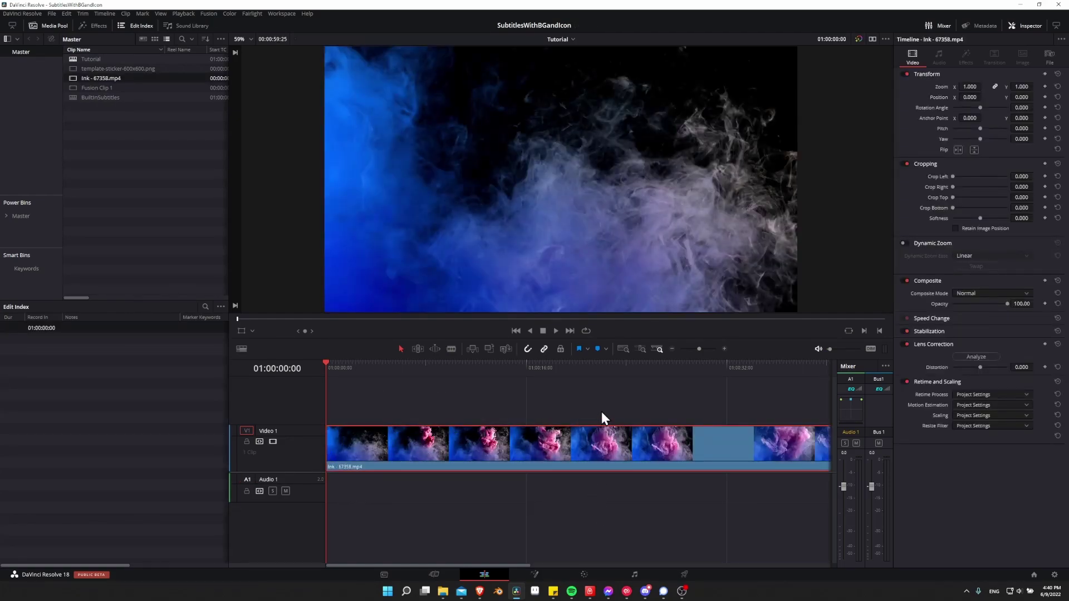
right_click(289, 410)
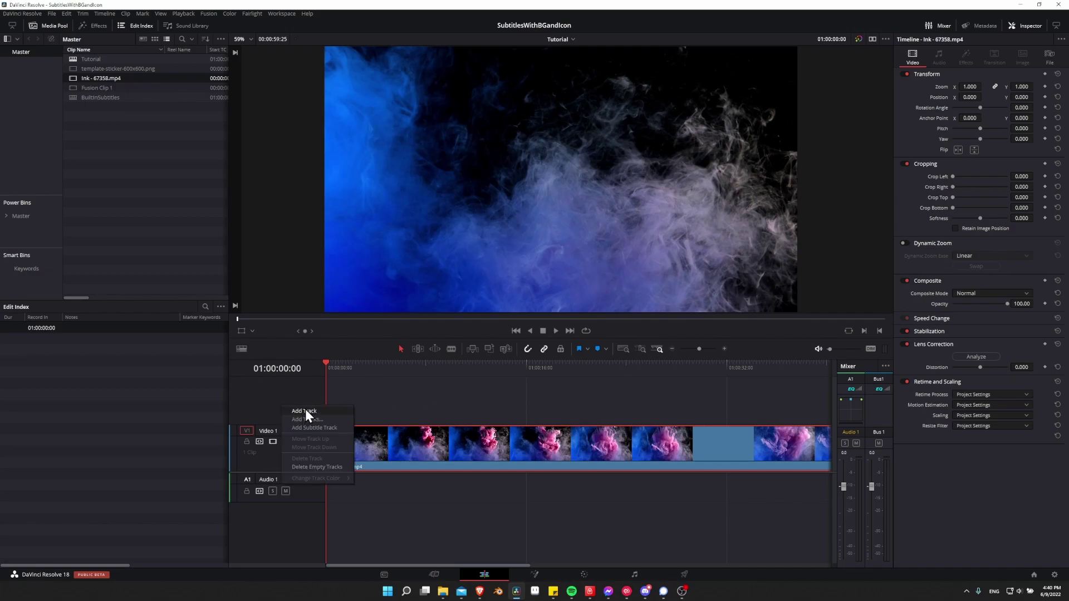
left_click(306, 411)
Rename Video 2 to 'Subtitle' and add a third video track above it for the image icon
double_click(264, 384)
type("Subtitle")
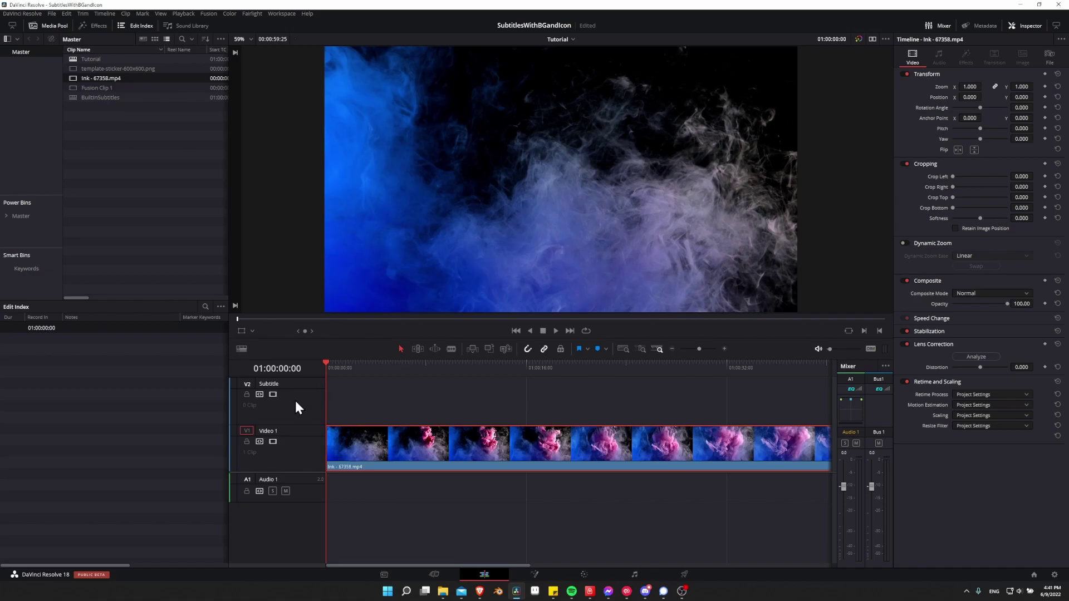
right_click(280, 392)
left_click(299, 399)
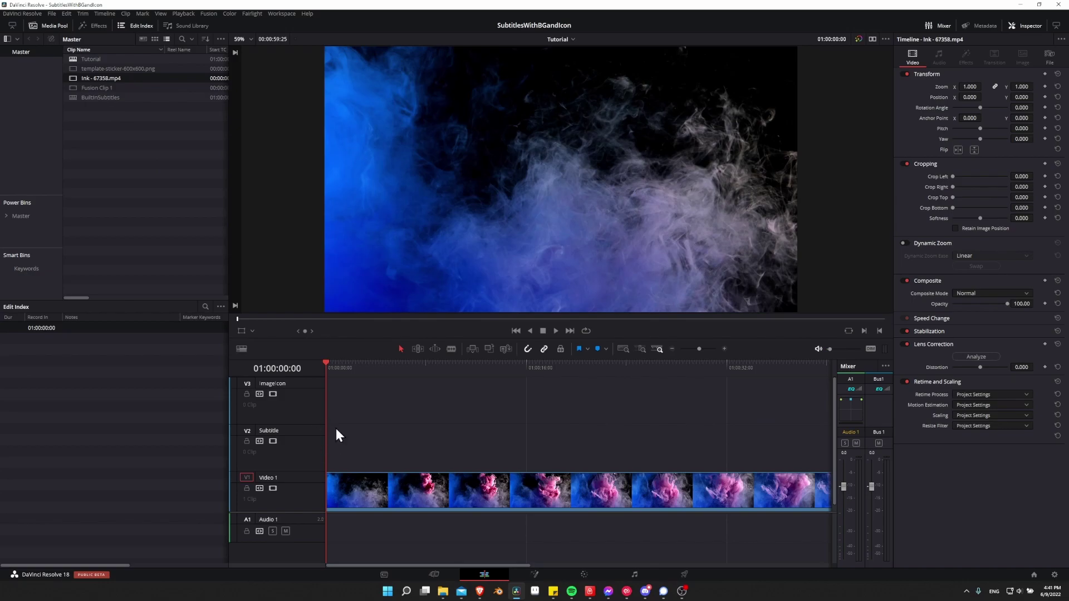
Place a Text title from Effects > Titles onto the Subtitle track and select it
left_click(98, 28)
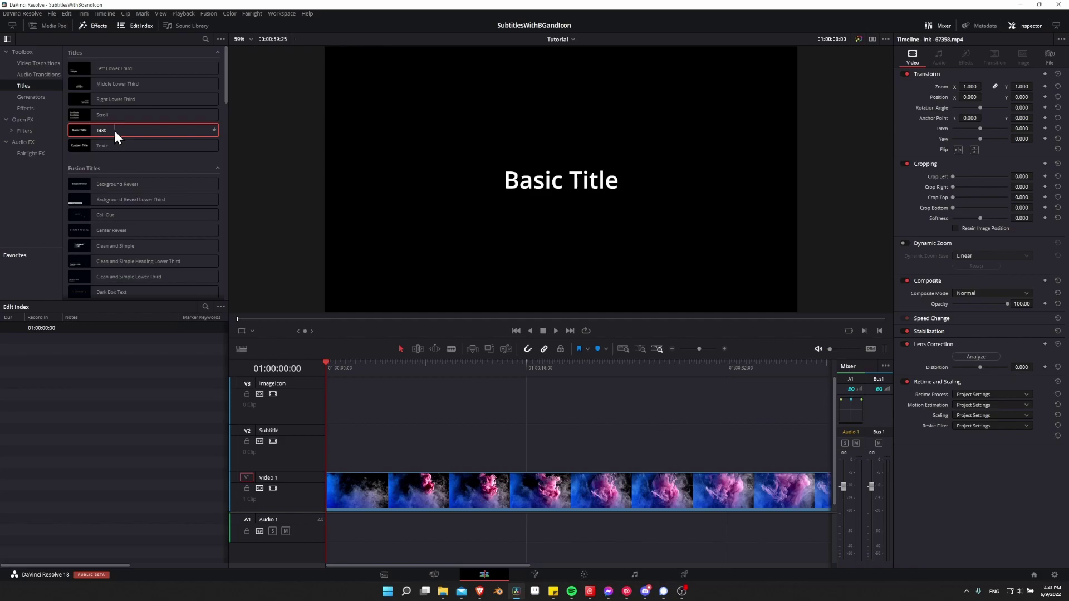
left_click_drag(115, 130, 329, 453)
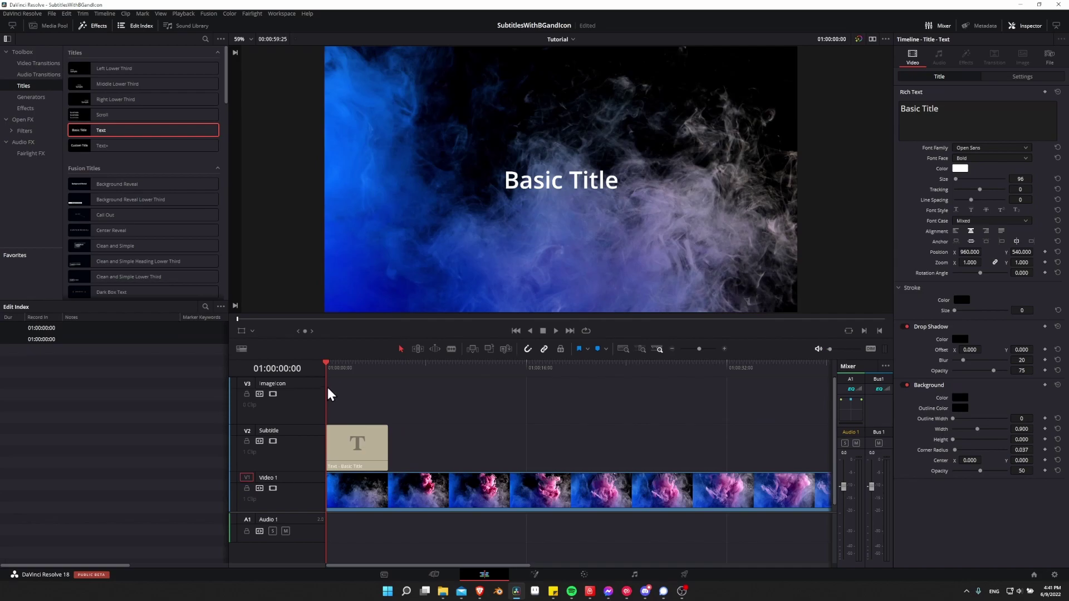
left_click(345, 368)
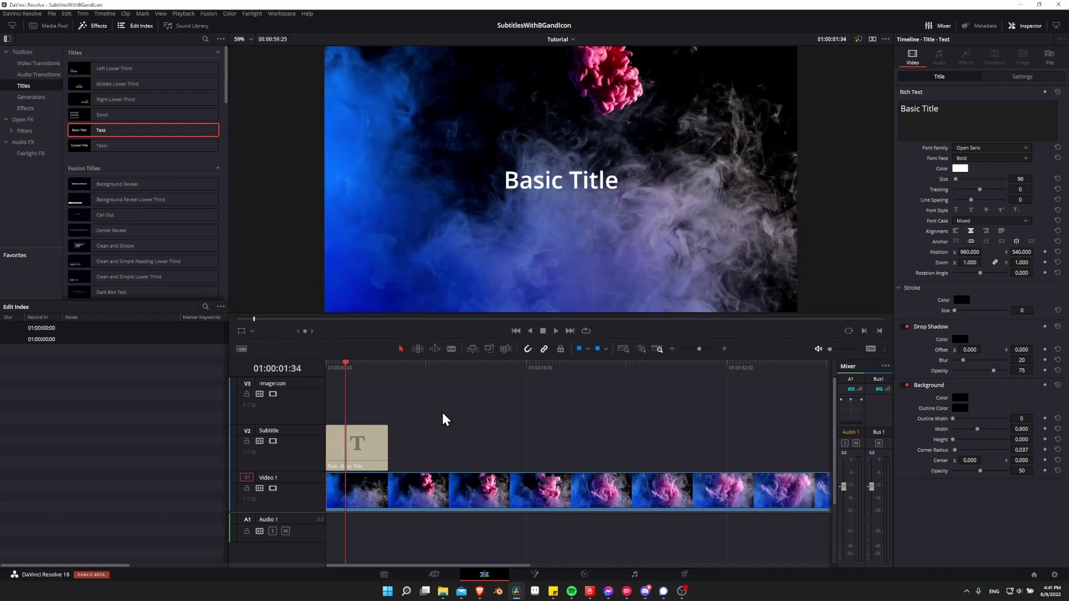
left_click(373, 442)
Set the title's Position Y to 253, size to 50 and font family to Caladea
left_click_drag(1026, 251, 970, 251)
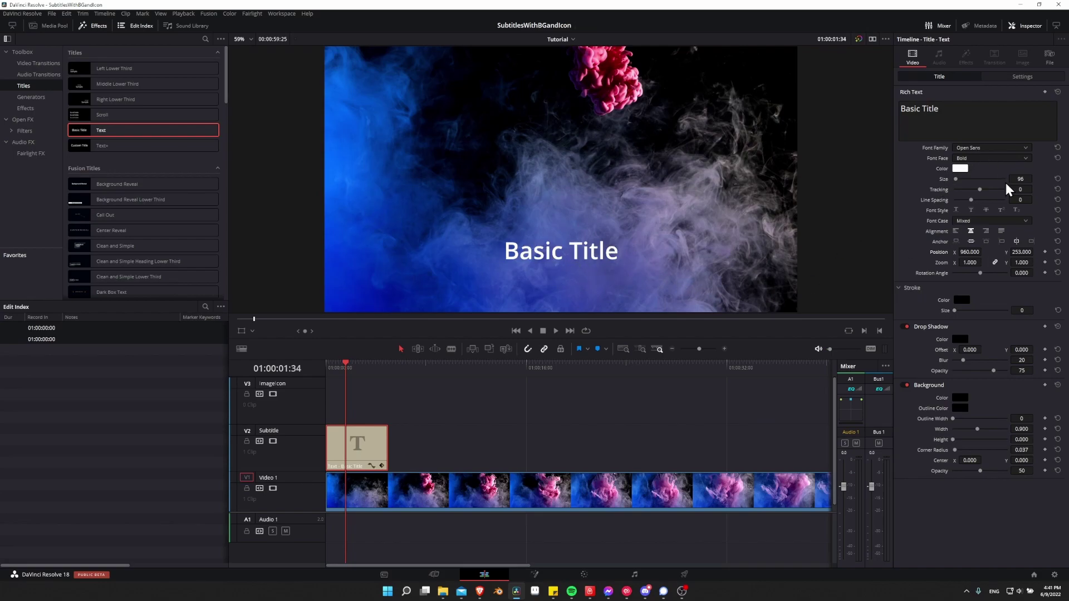
left_click_drag(1020, 179, 1011, 179)
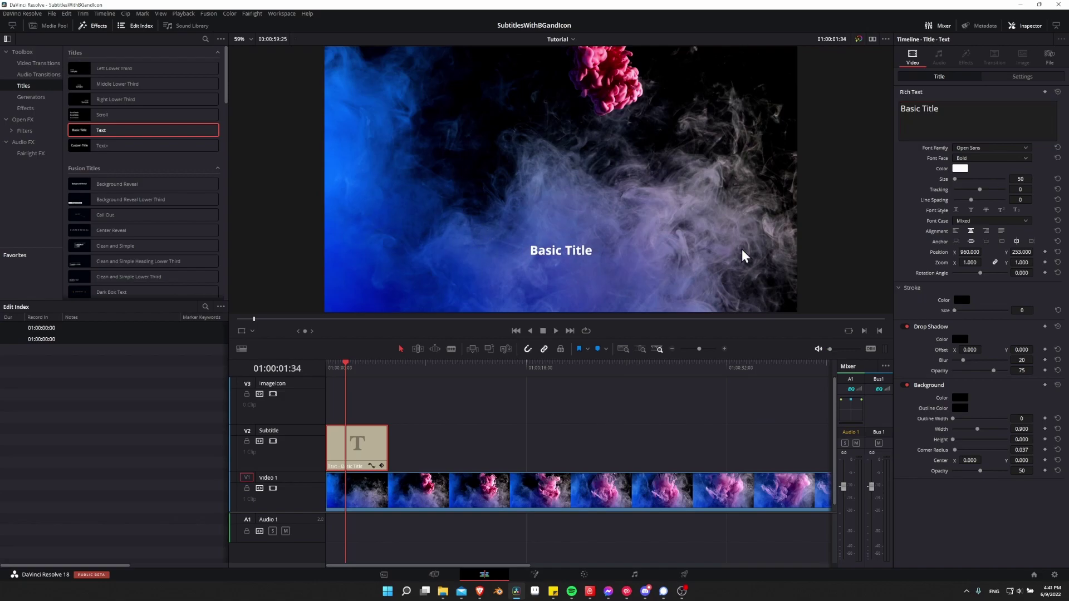
left_click(979, 150)
scroll(977, 147, "up", 10)
left_click(998, 277)
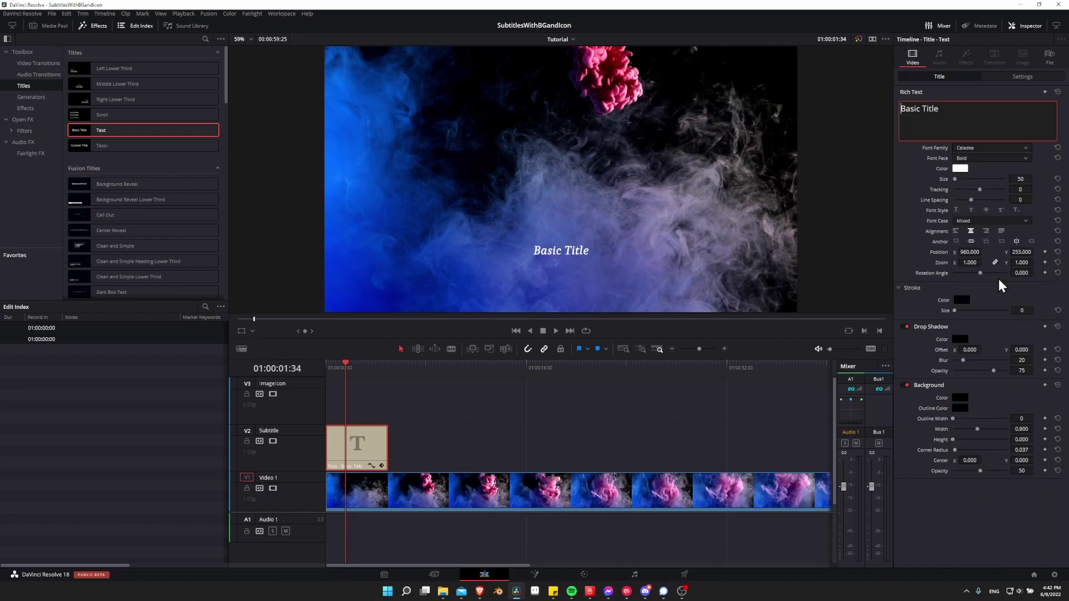
Give the title background height 0.076, width 0.763 and an outline width of 6
left_click(433, 428)
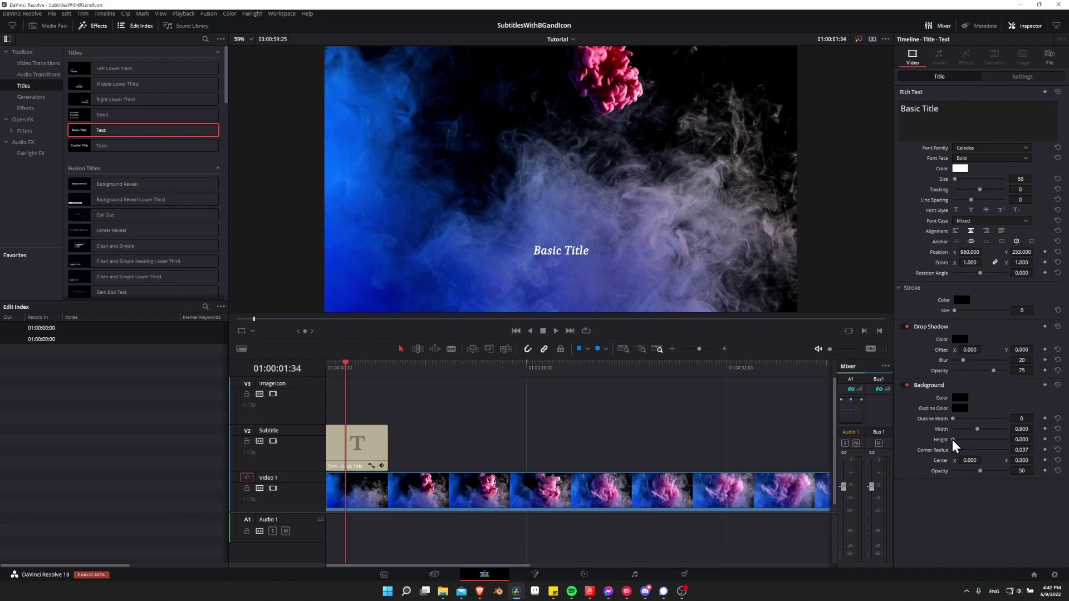
left_click_drag(952, 439, 954, 439)
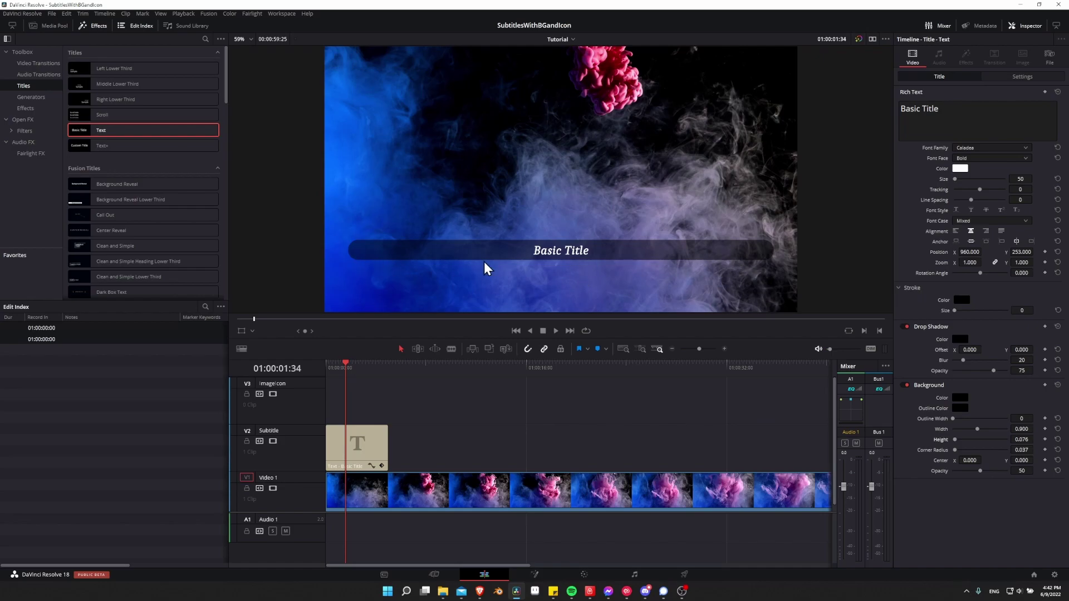
left_click_drag(977, 430, 976, 436)
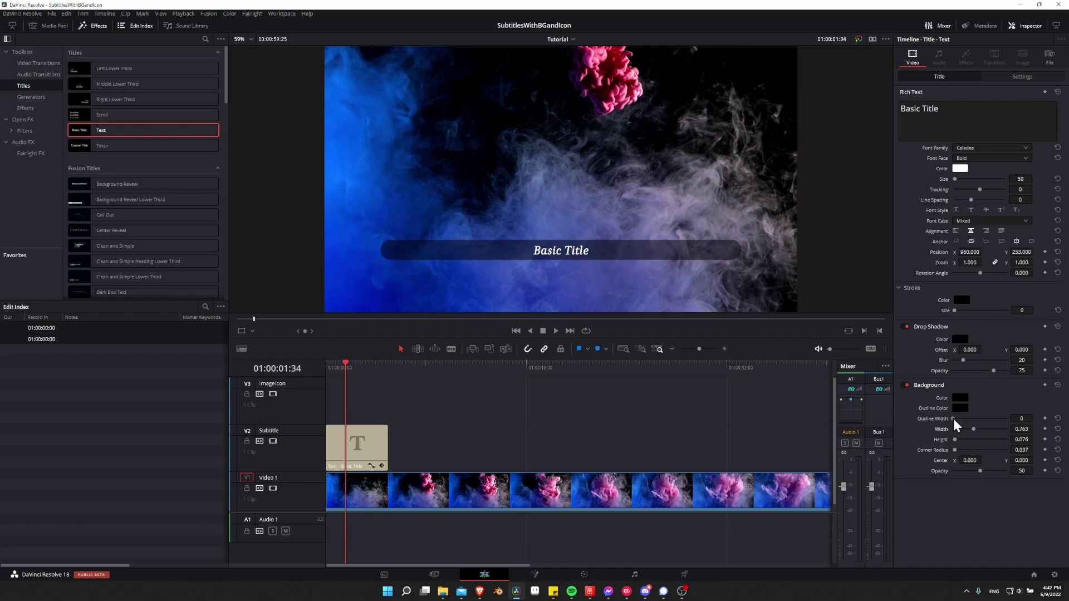
left_click_drag(953, 419, 963, 419)
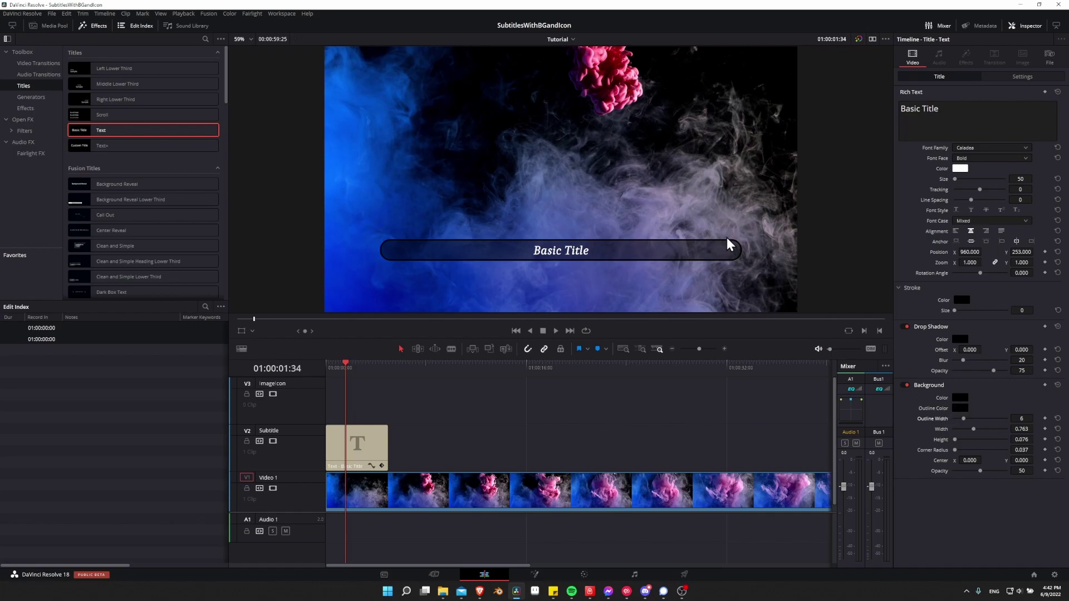
Set the background bar's outline colour to dark red
left_click(959, 407)
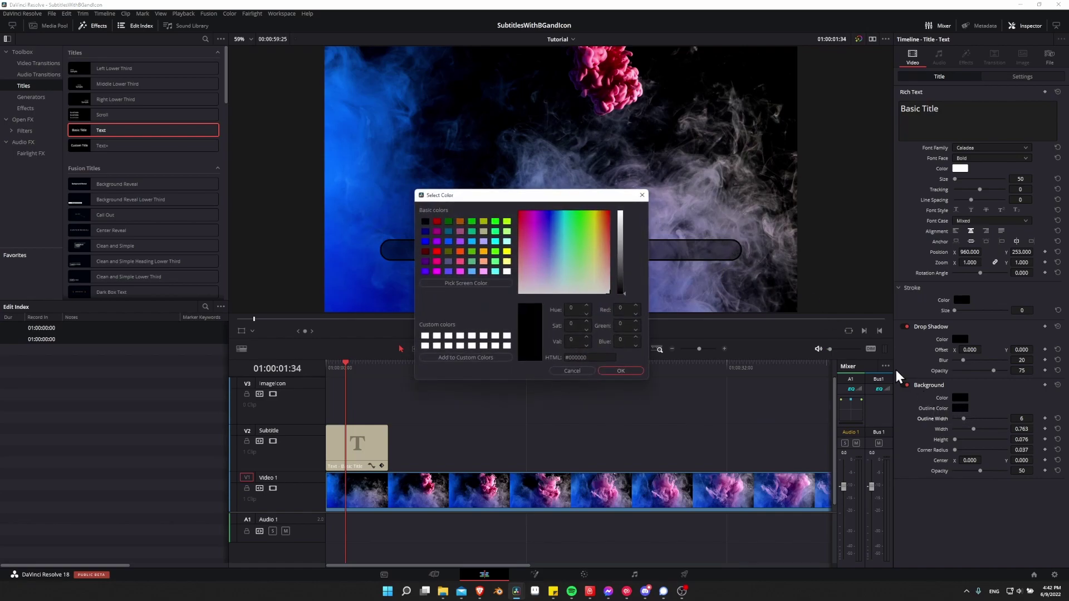
left_click_drag(578, 200, 578, 296)
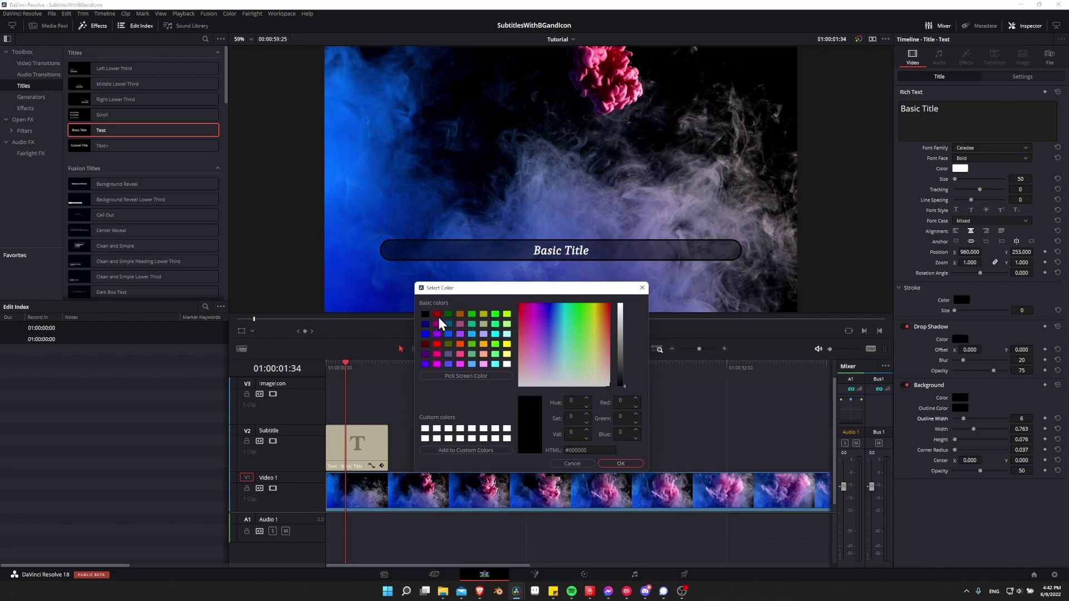
left_click(438, 314)
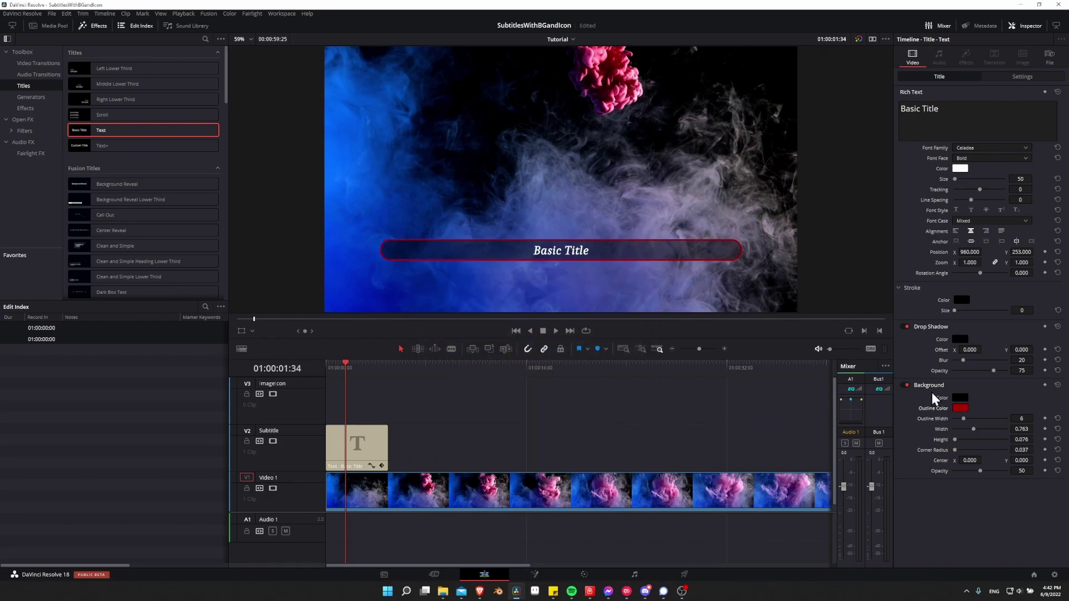
left_click(621, 463)
Fill the background bar with black (#000000) after trying blue and purple
left_click(961, 398)
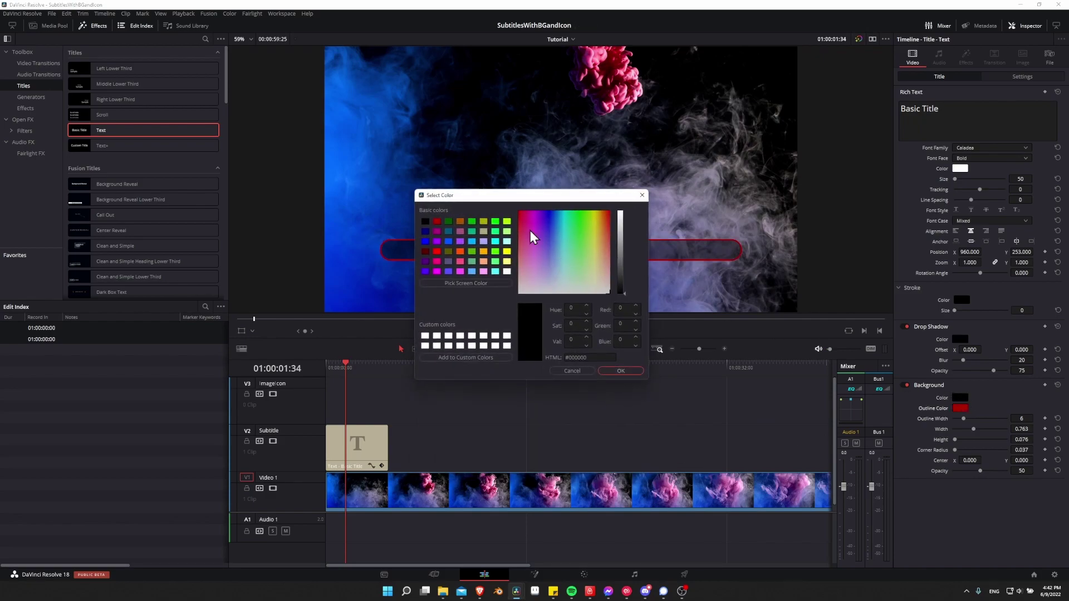
left_click_drag(510, 196, 479, 48)
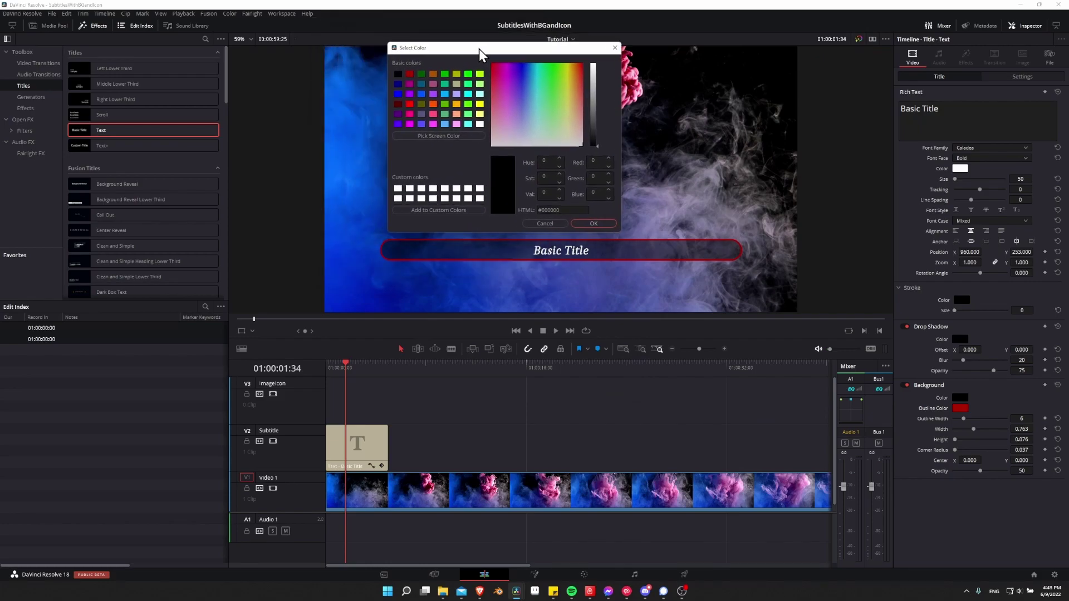
left_click(398, 83)
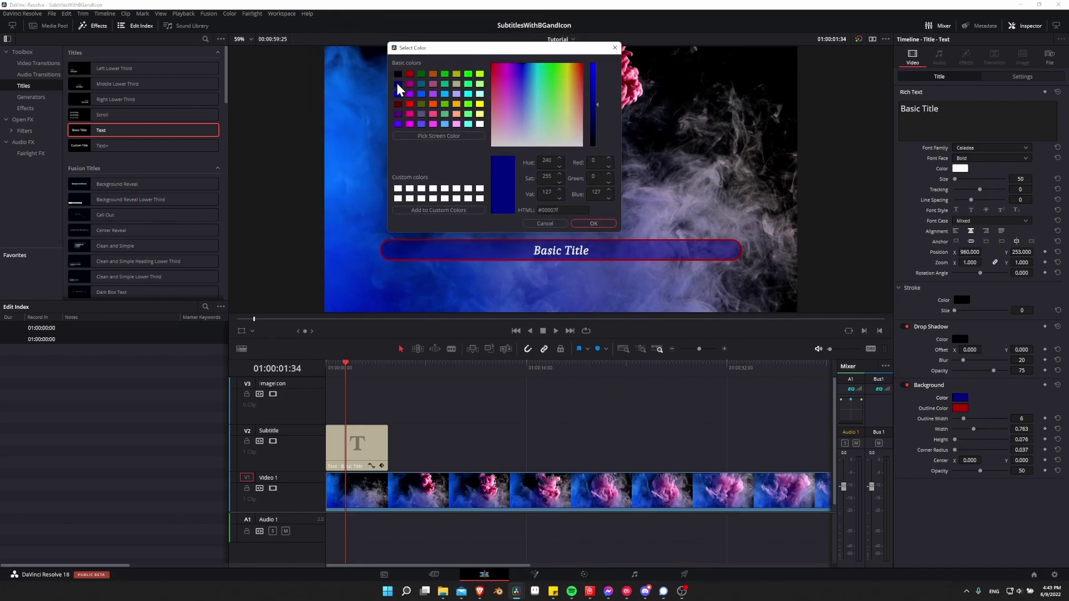
left_click(397, 73)
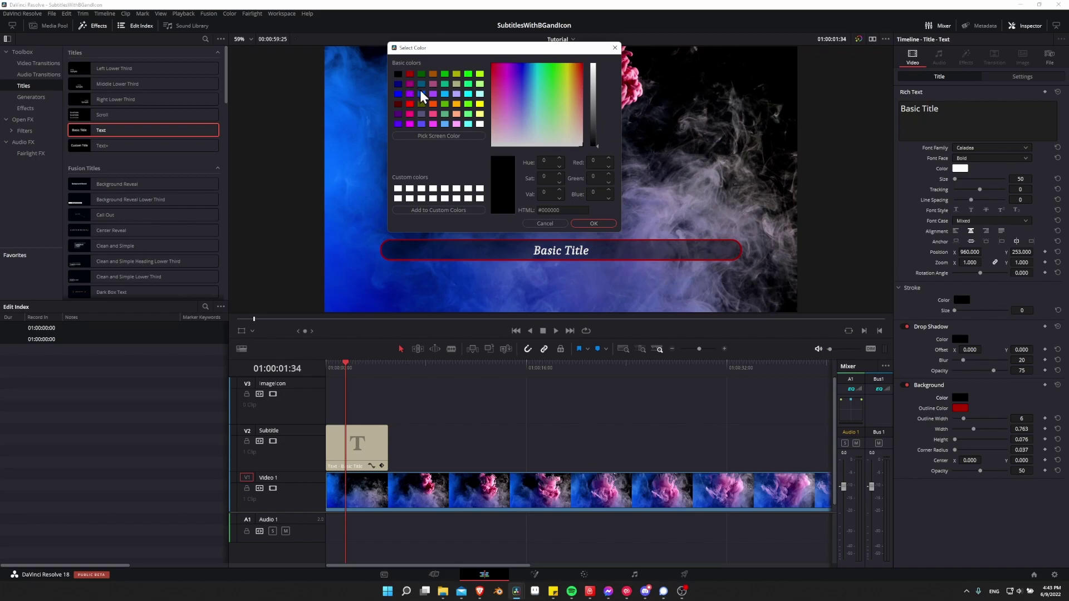
left_click(433, 94)
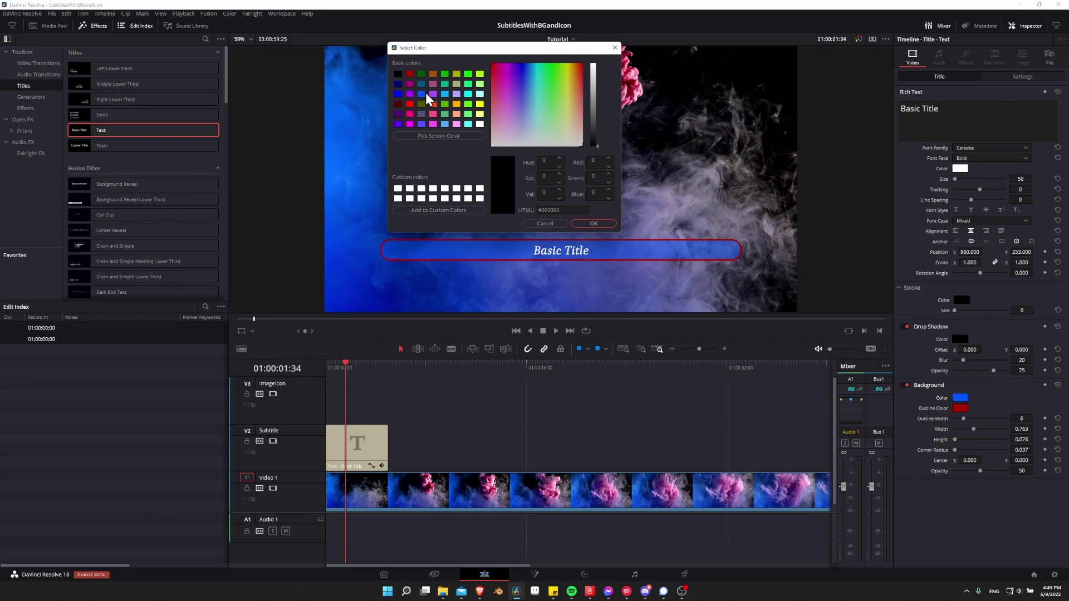
left_click(397, 73)
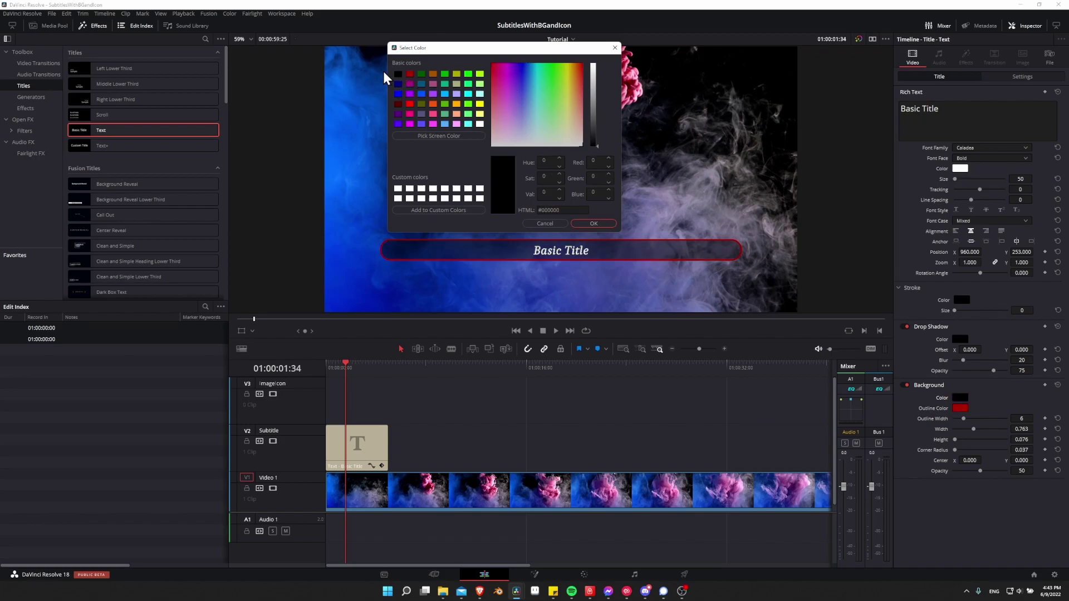
left_click(594, 224)
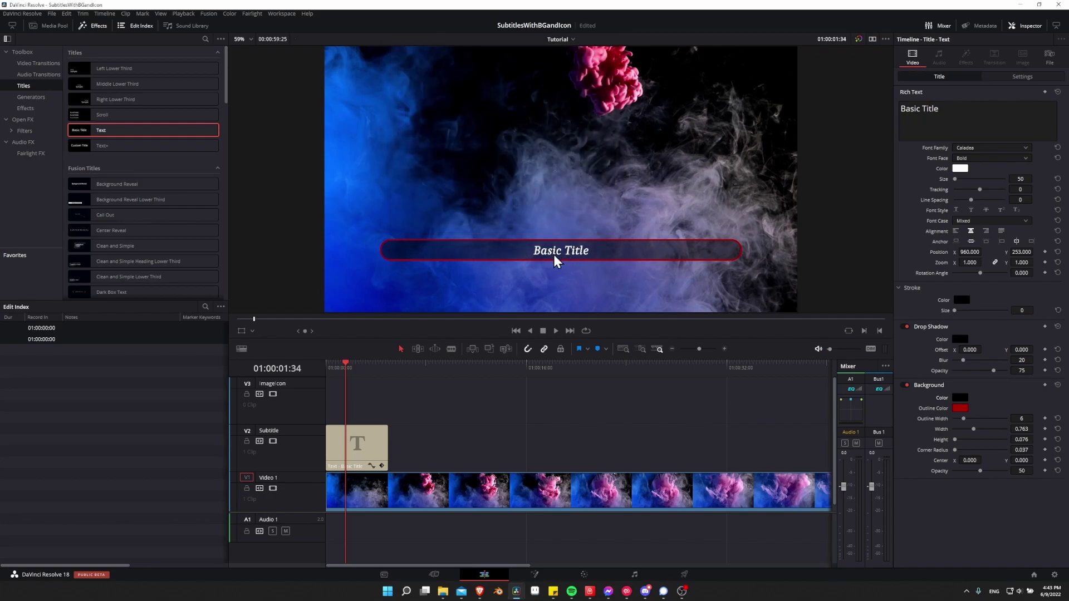
Save the project and raise the subtitle background opacity to 79
key("ctrl+s")
left_click_drag(981, 472, 995, 471)
scroll(700, 197, "down", 3)
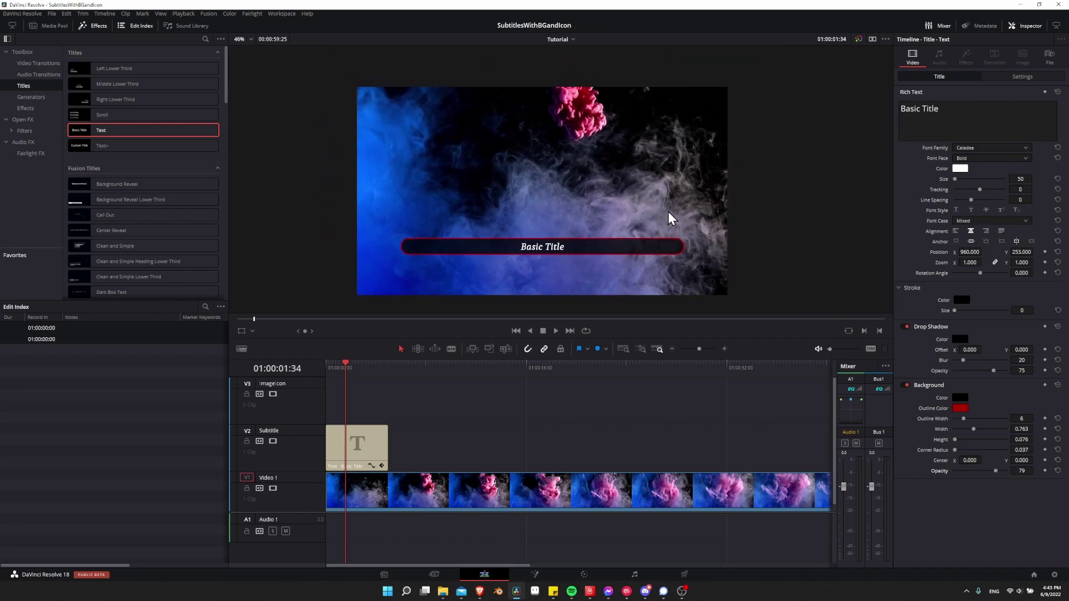
scroll(663, 211, "up", 2)
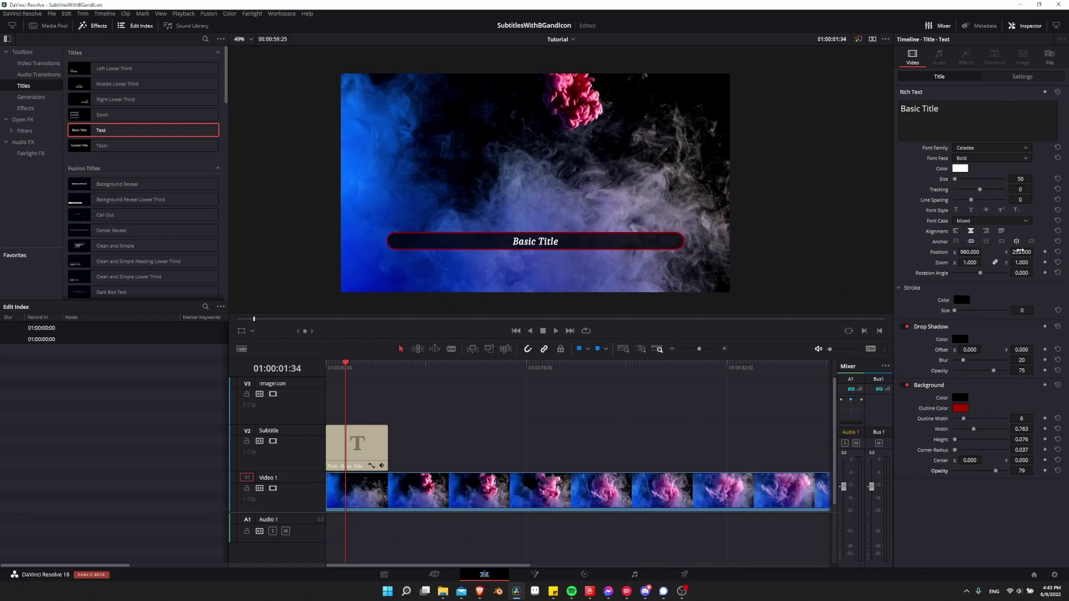
Move the title down to Position Y 190 and reduce the corner radius to 0.013
left_click_drag(1021, 251, 986, 251)
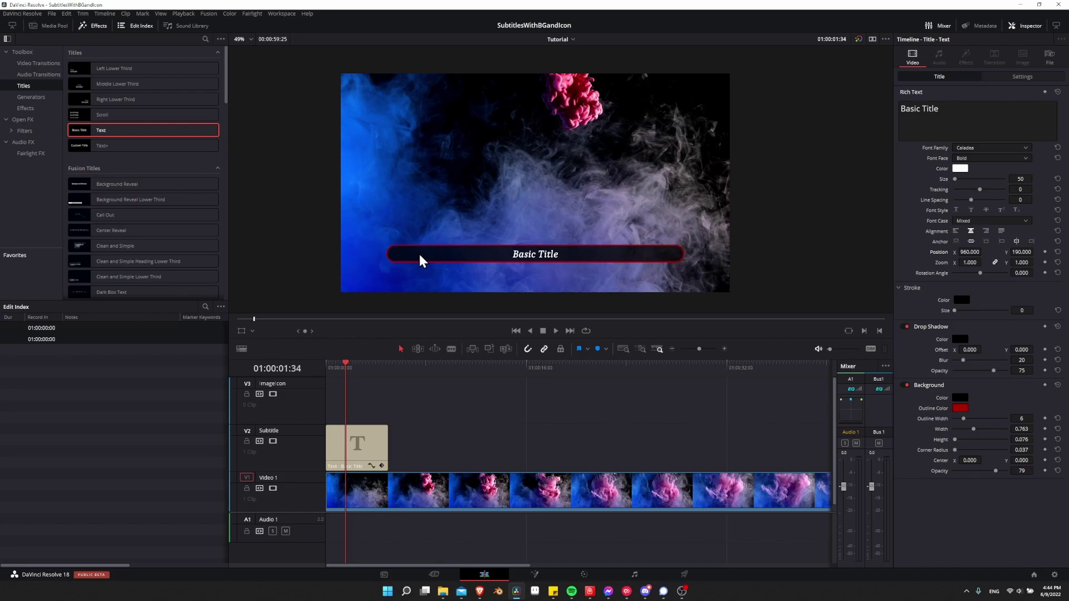
left_click_drag(1015, 452, 1009, 452)
scroll(389, 253, "up", 4)
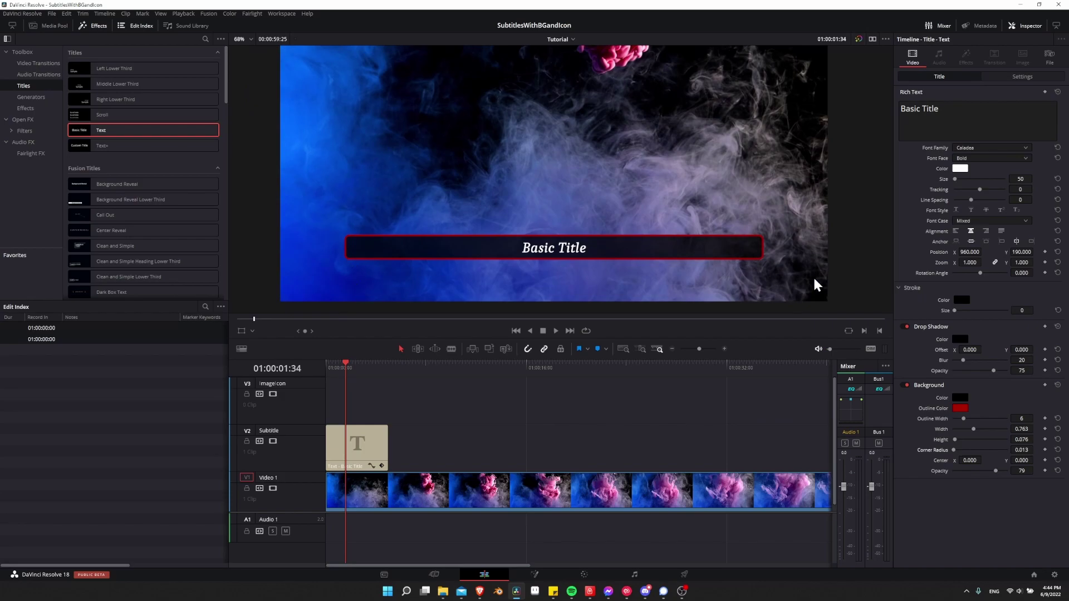
scroll(777, 237, "down", 2)
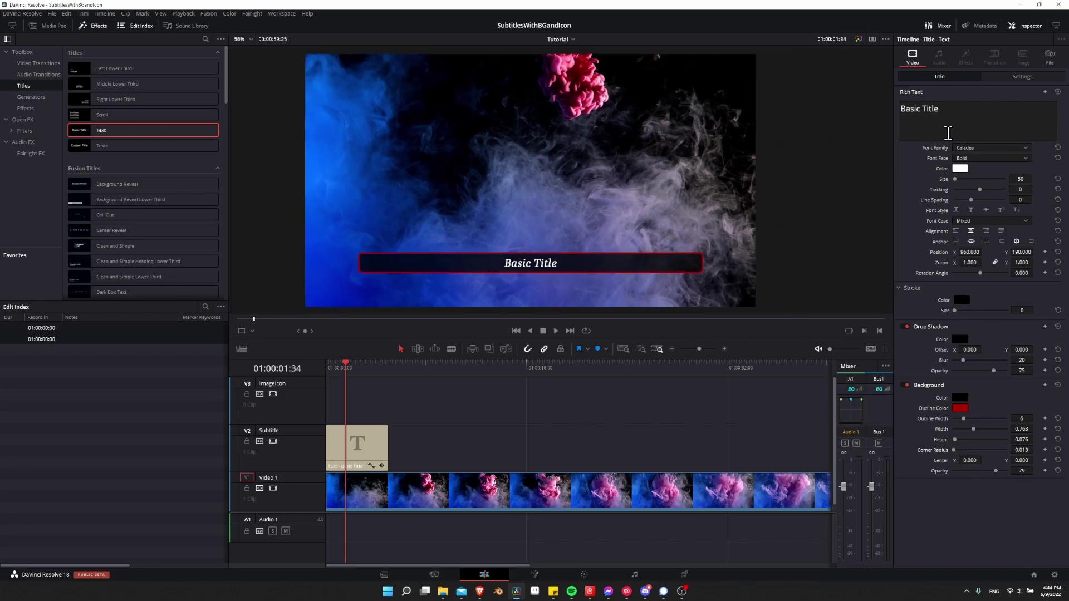
Add 'Two Lines' beneath 'Basic Title' and raise the background height to 0.122
left_click(961, 104)
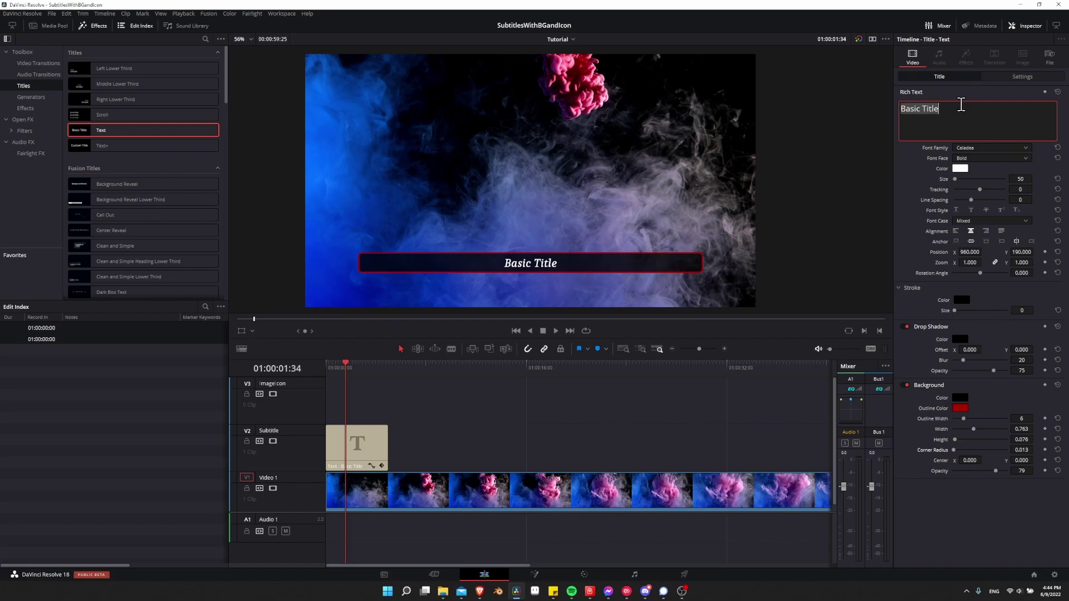
key("Return")
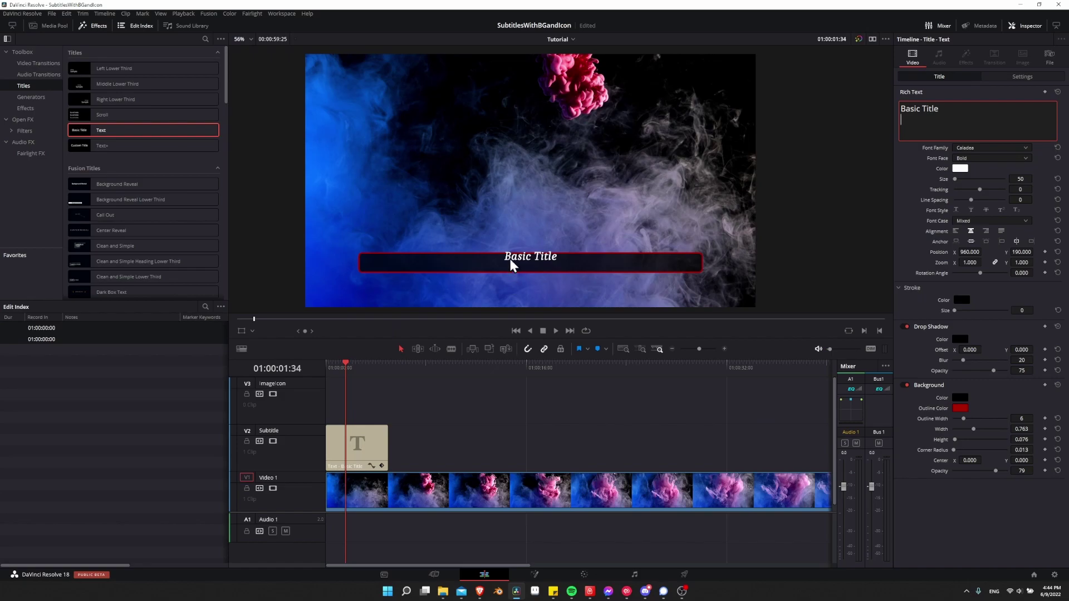
left_click(1009, 444)
left_click_drag(954, 439, 956, 439)
left_click(947, 118)
key("Return")
type("Two Lines")
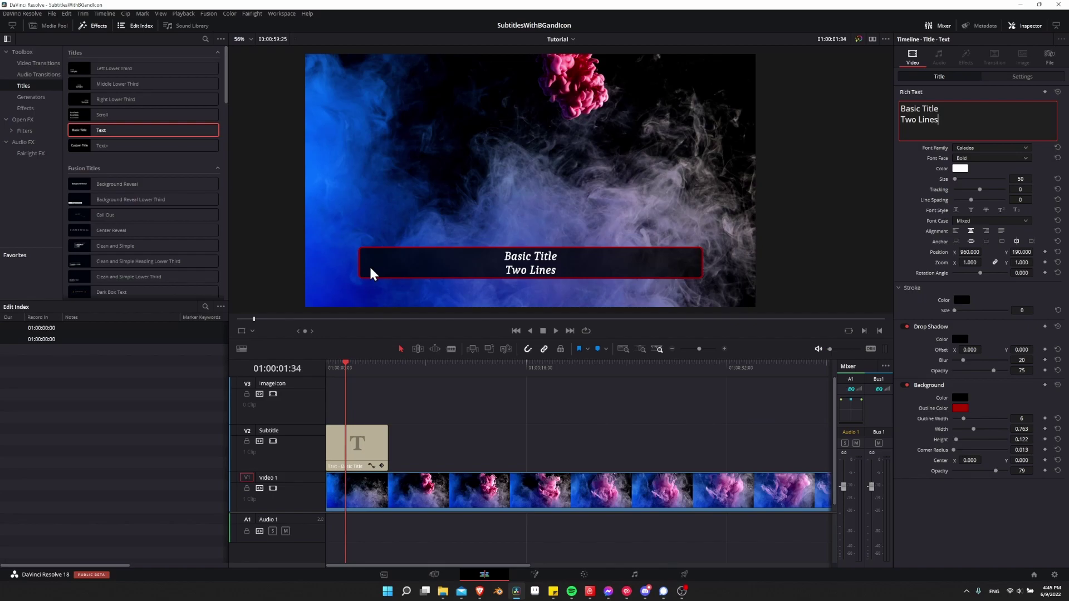
Place template-sticker-600x600.png on V3 with zoom 0.270 and position -1795, -321
left_click(51, 26)
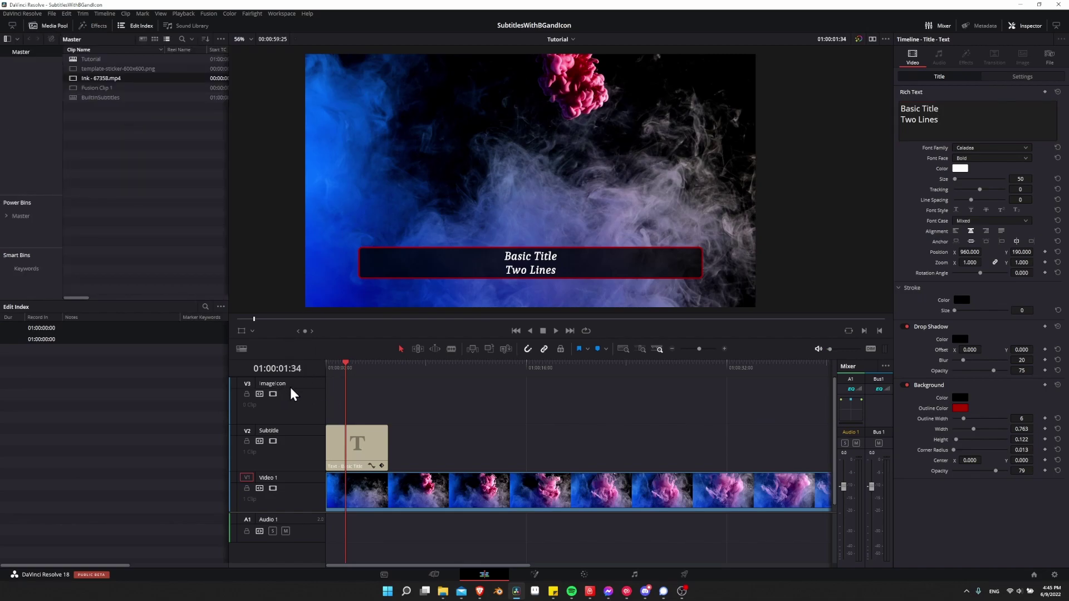
left_click_drag(95, 69, 342, 411)
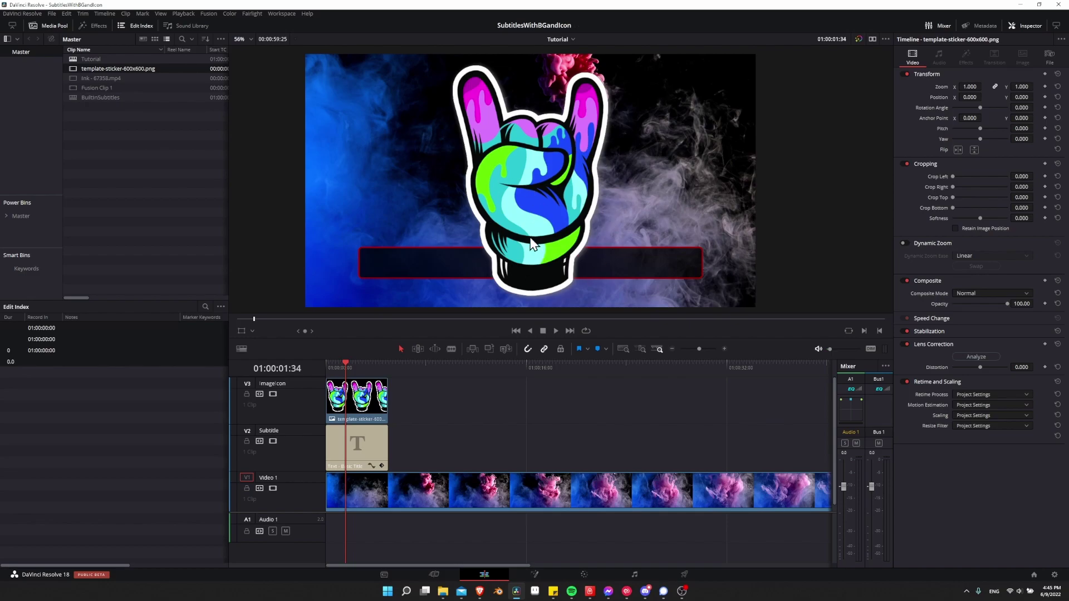
left_click(359, 395)
left_click_drag(970, 87, 1034, 97)
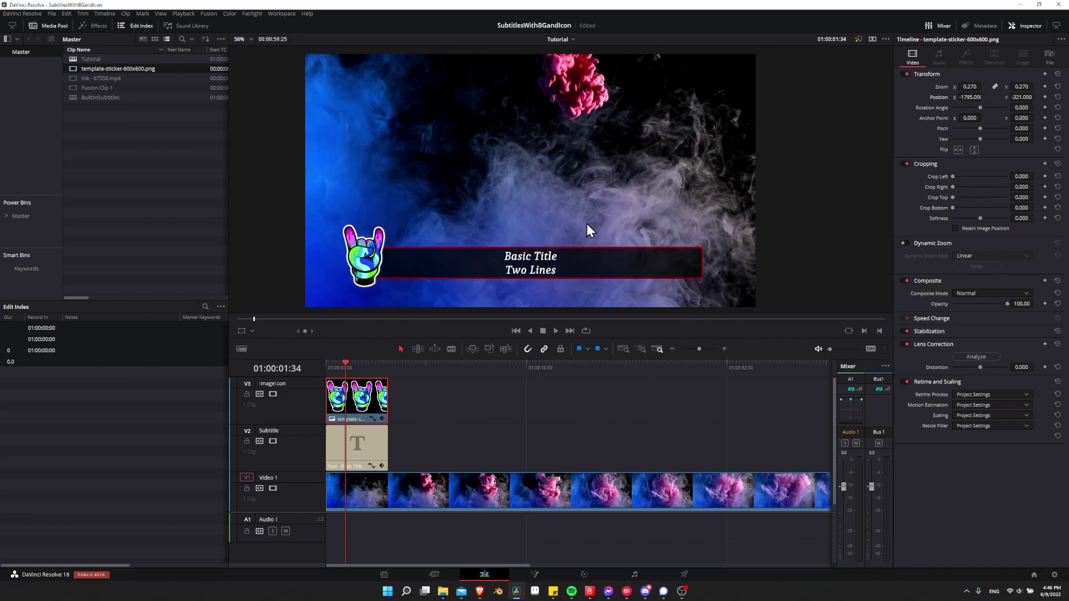
scroll(587, 224, "down", 1)
scroll(587, 224, "down", 3)
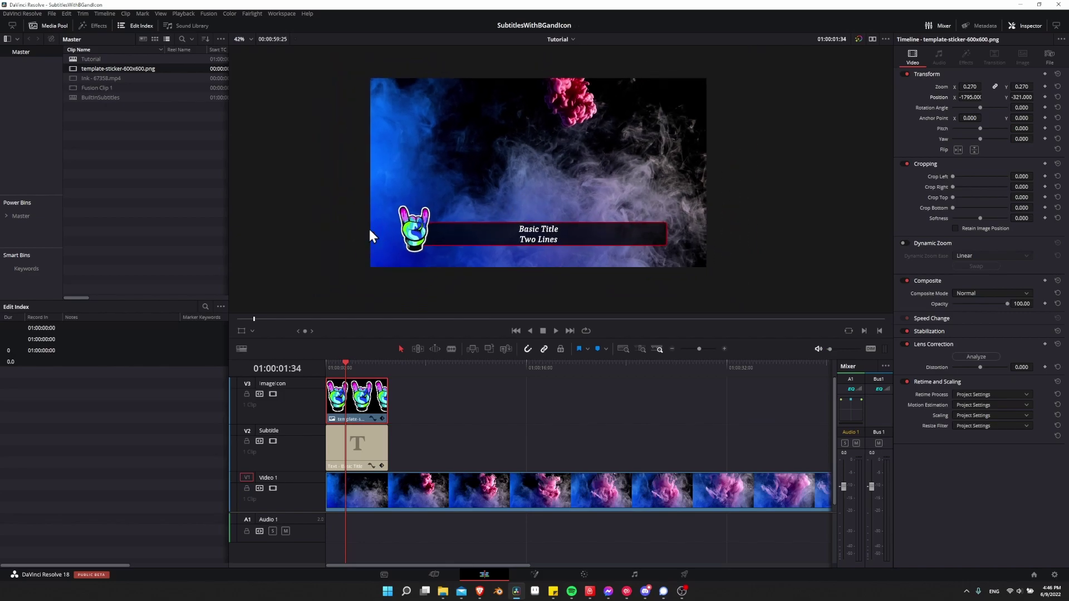
scroll(442, 233, "up", 2)
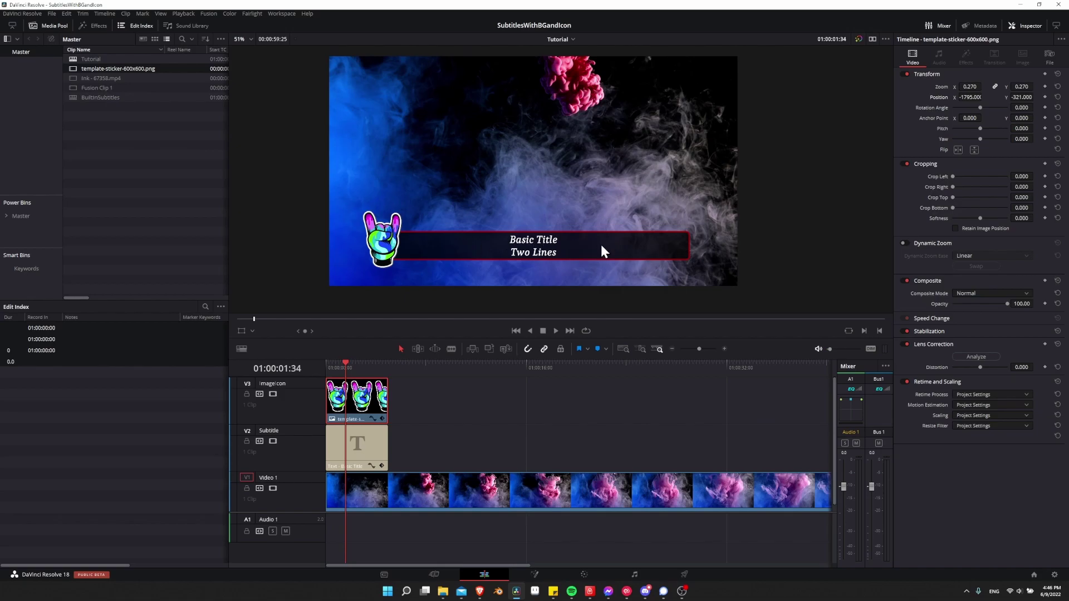
Narrow the title background to width 0.614 and move the sticker to X -1435
left_click(358, 435)
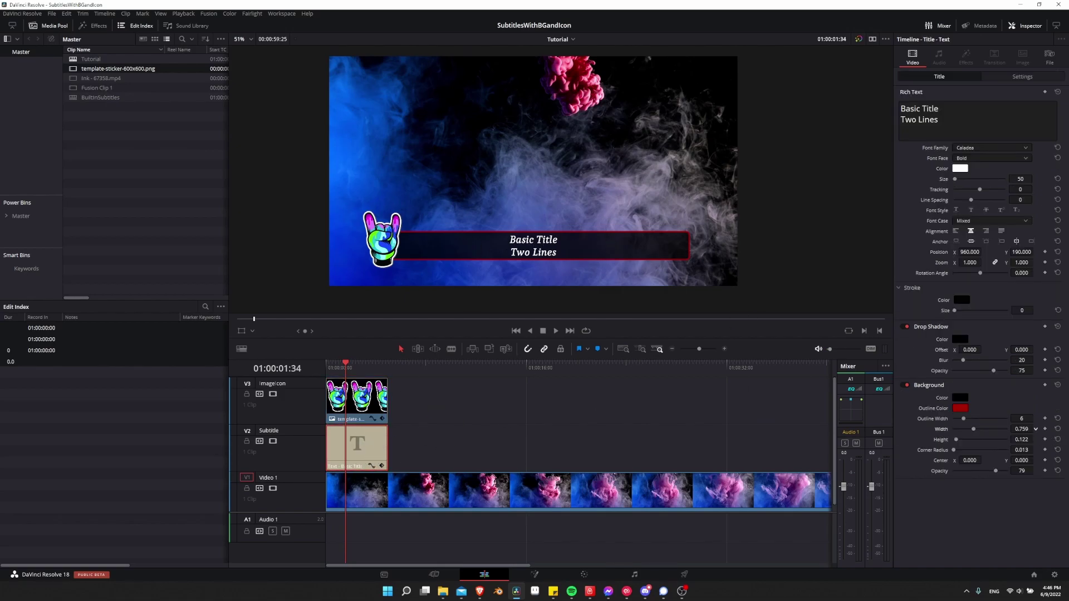
left_click_drag(1023, 429, 988, 429)
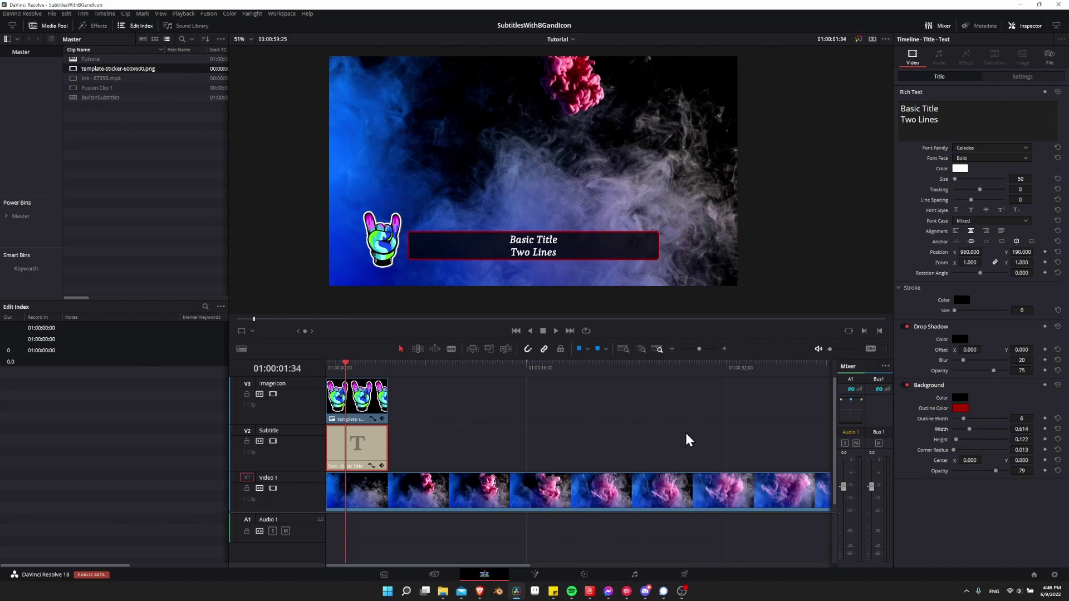
left_click(358, 400)
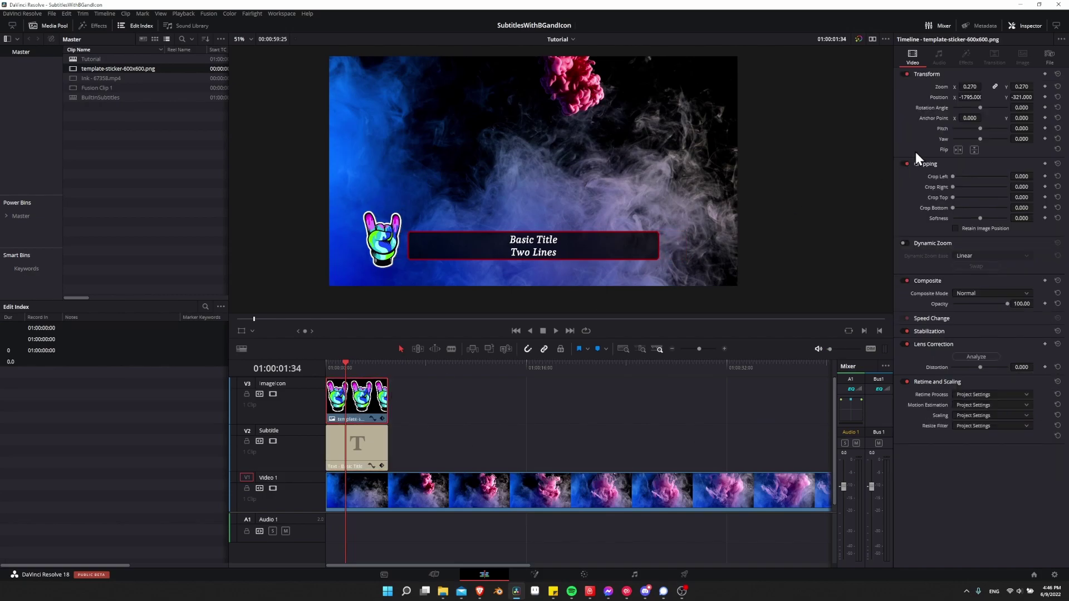
left_click_drag(966, 97, 1021, 97)
scroll(537, 175, "down", 2)
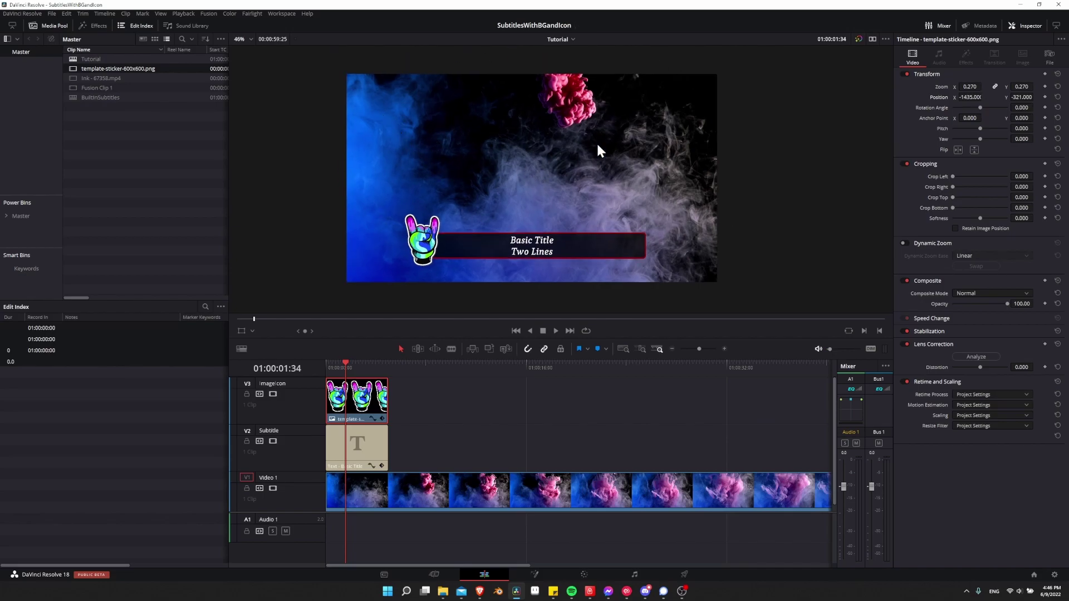
scroll(483, 216, "up", 3)
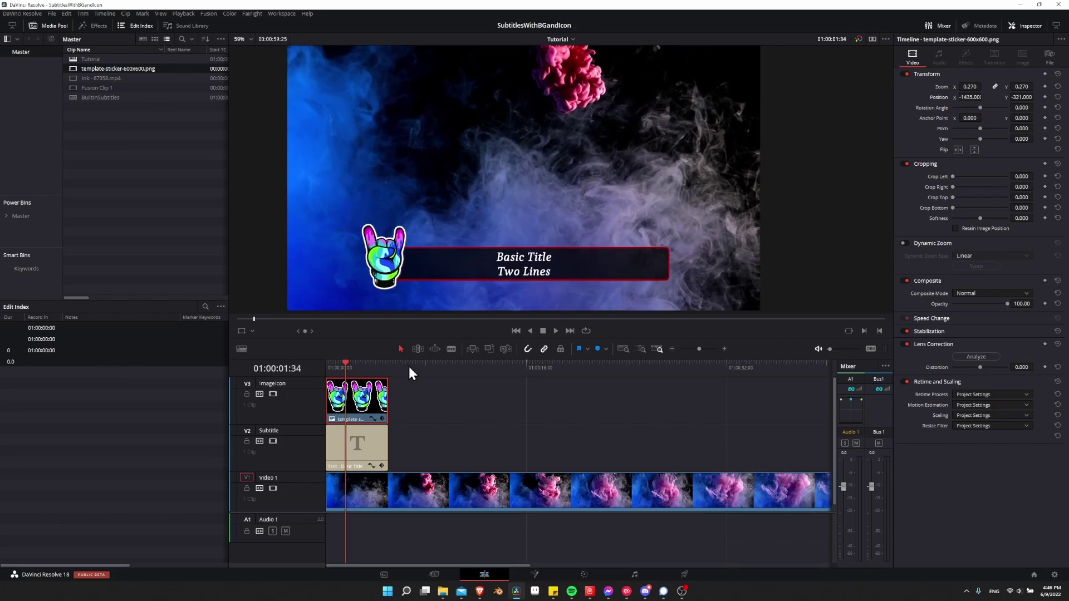
Paste 'How to Create Custom Subtitles with Image and Background' as the subtitle and left-align it
left_click(383, 440)
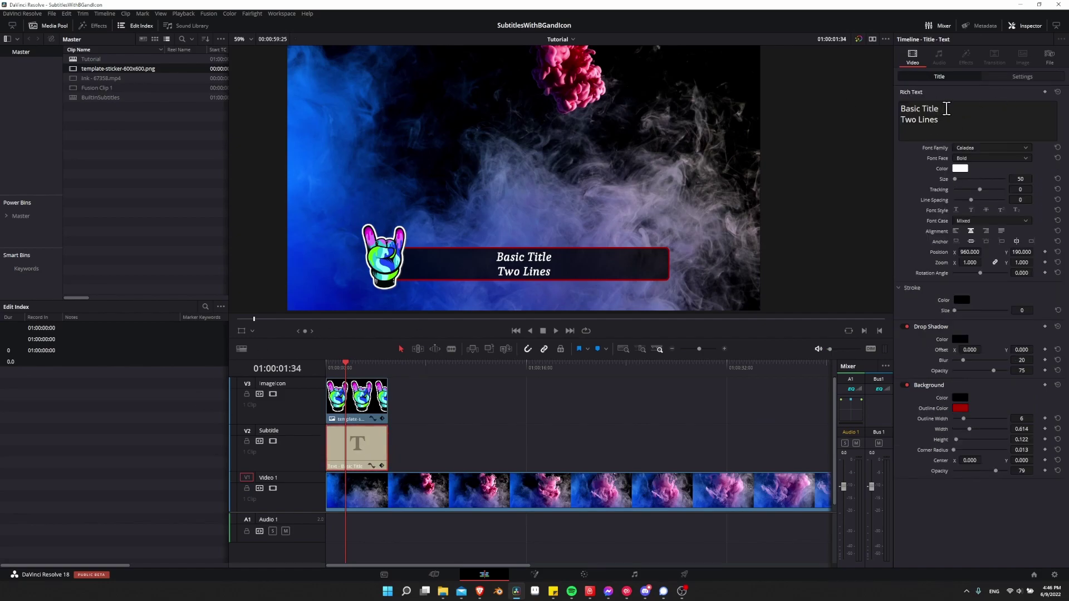
left_click_drag(946, 108, 1064, 121)
type("How to Create Custom Subtitles with Image and Background")
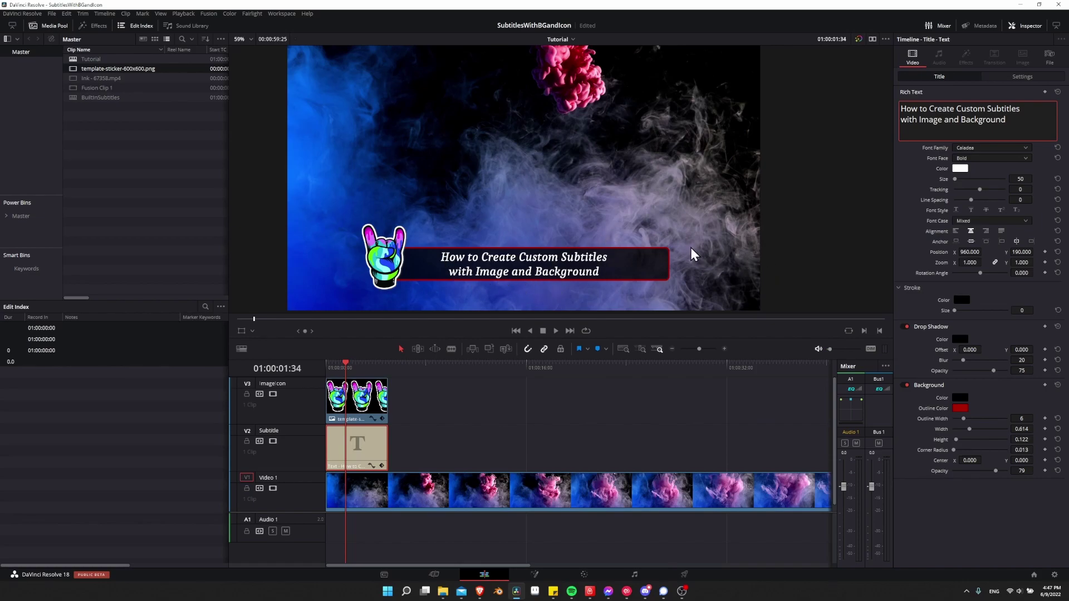
left_click(957, 232)
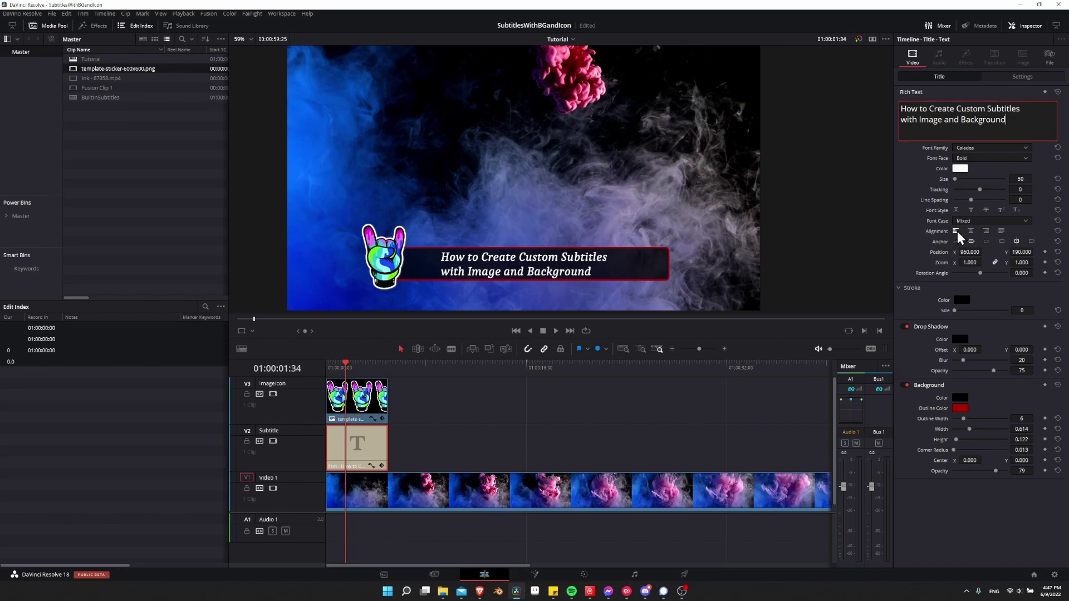
left_click(469, 249)
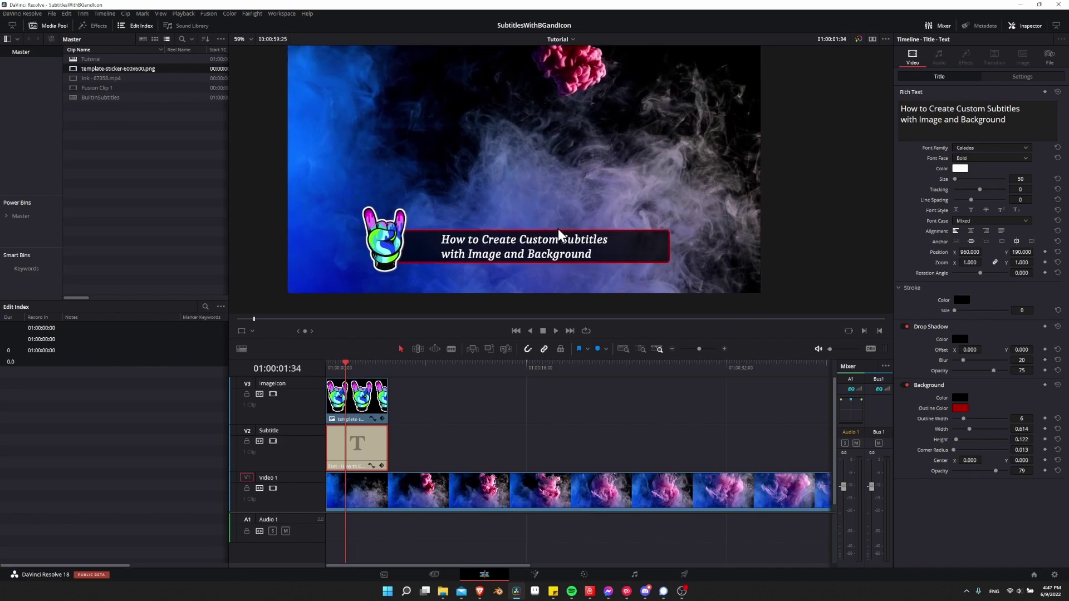
left_click(506, 384)
Paste copies of the subtitle and hand icon clips at 01:00:05:00
scroll(546, 223, "up", 2)
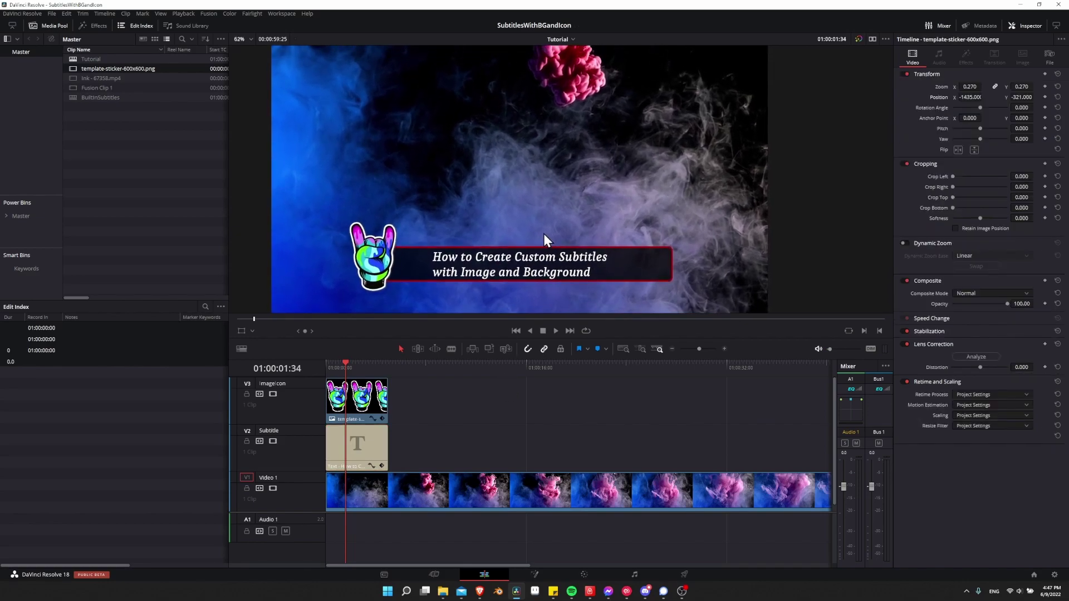
scroll(543, 235, "down", 2)
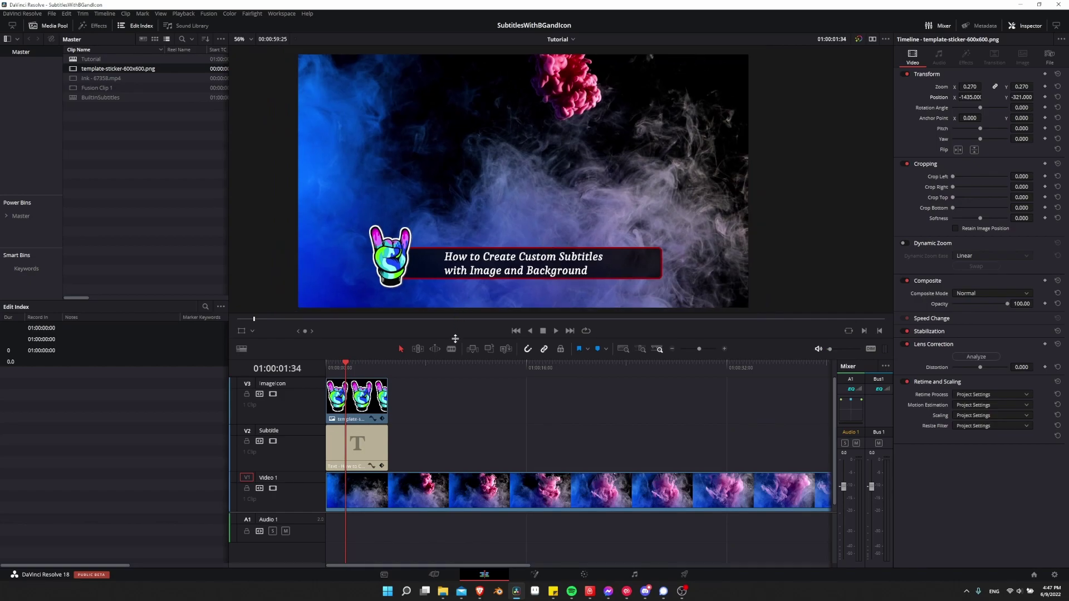
left_click_drag(432, 450, 351, 412)
left_click(406, 395)
left_click(390, 365)
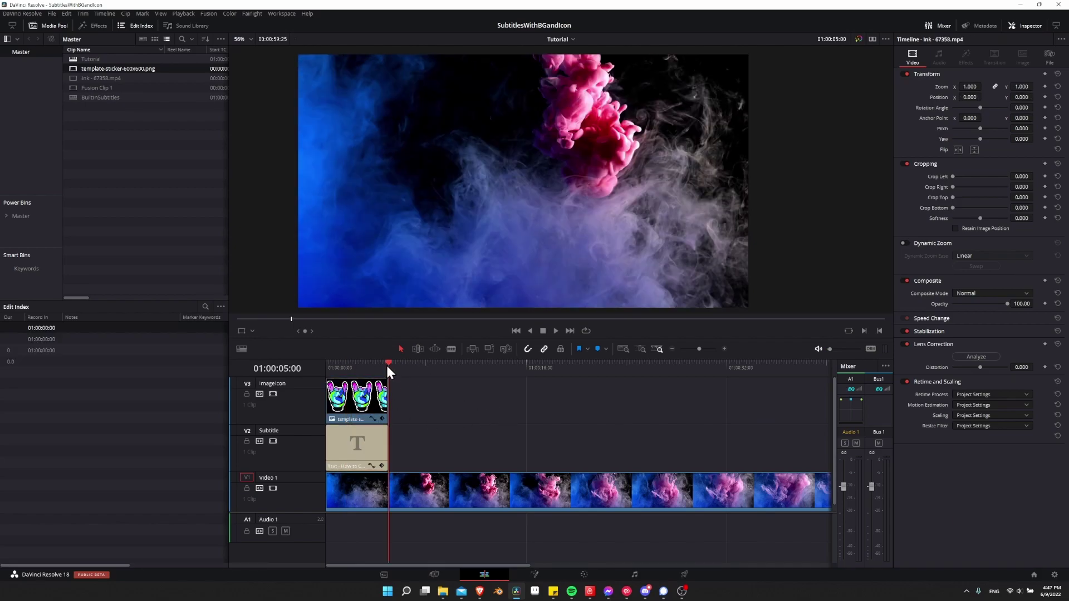
mouse_move(385, 363)
left_mouse_down()
mouse_move(377, 368)
mouse_move(390, 367)
left_mouse_up()
key("ctrl+v")
Replace the copied subtitle's text with "#1 Text Element / #2 Image Icon"
left_click(400, 363)
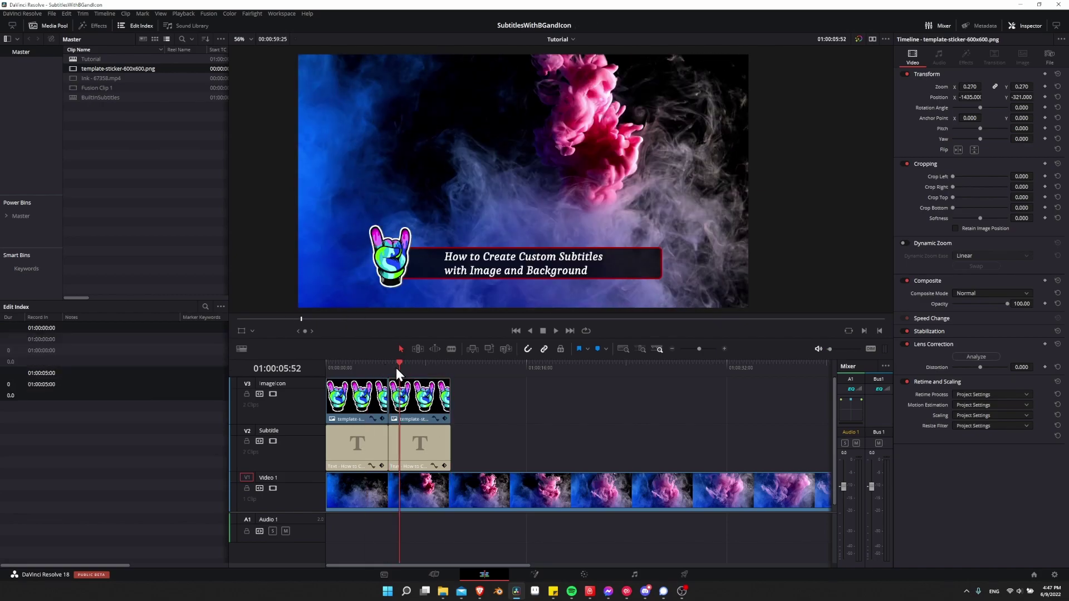
left_click(410, 436)
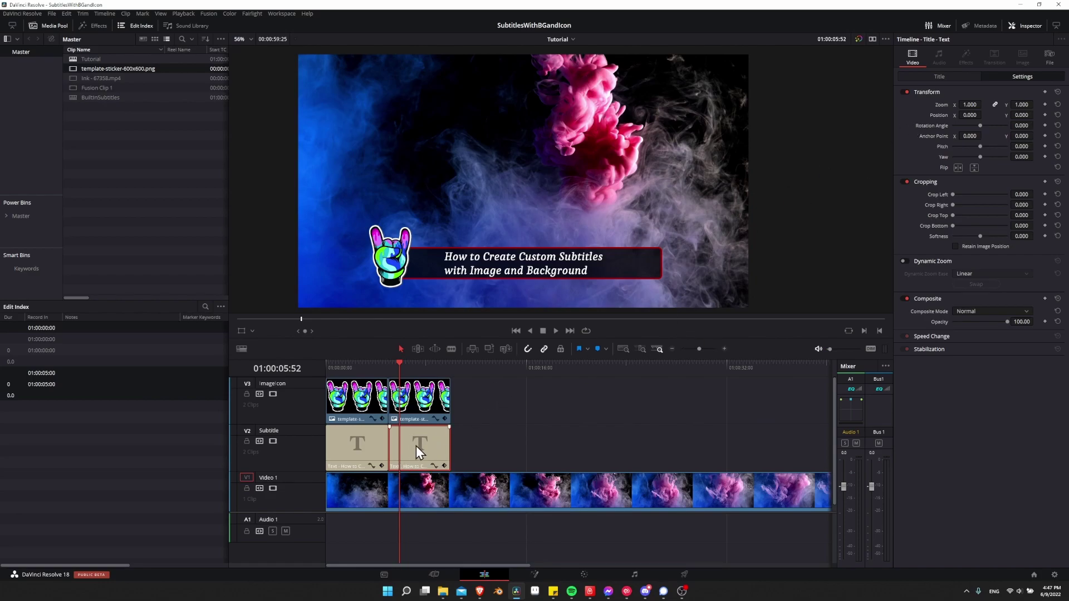
left_click(944, 74)
key("ctrl+a")
key("ctrl+v")
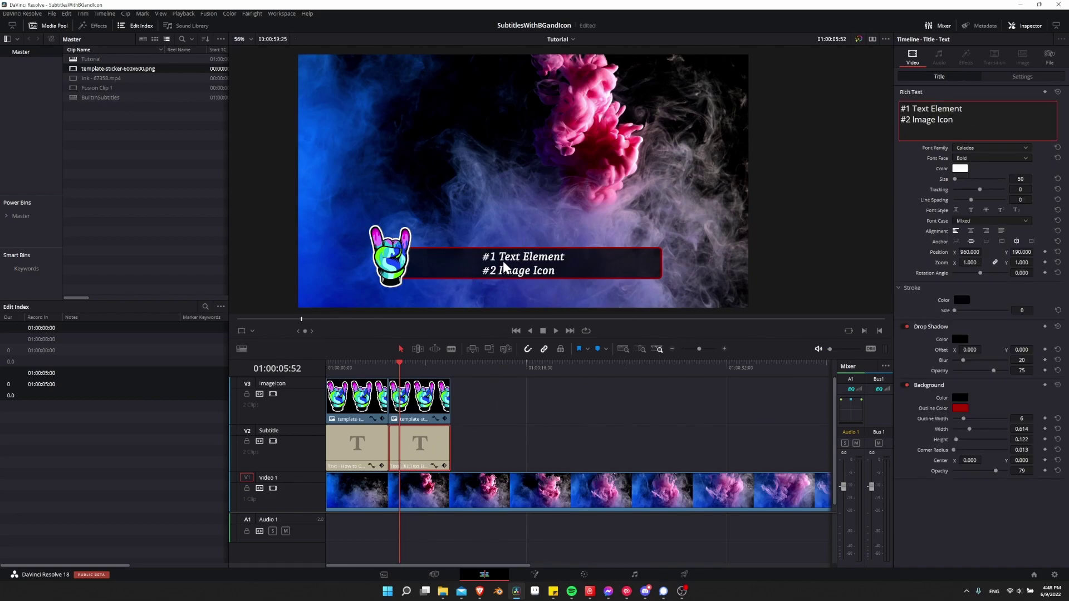
left_click(398, 381)
left_click(366, 369)
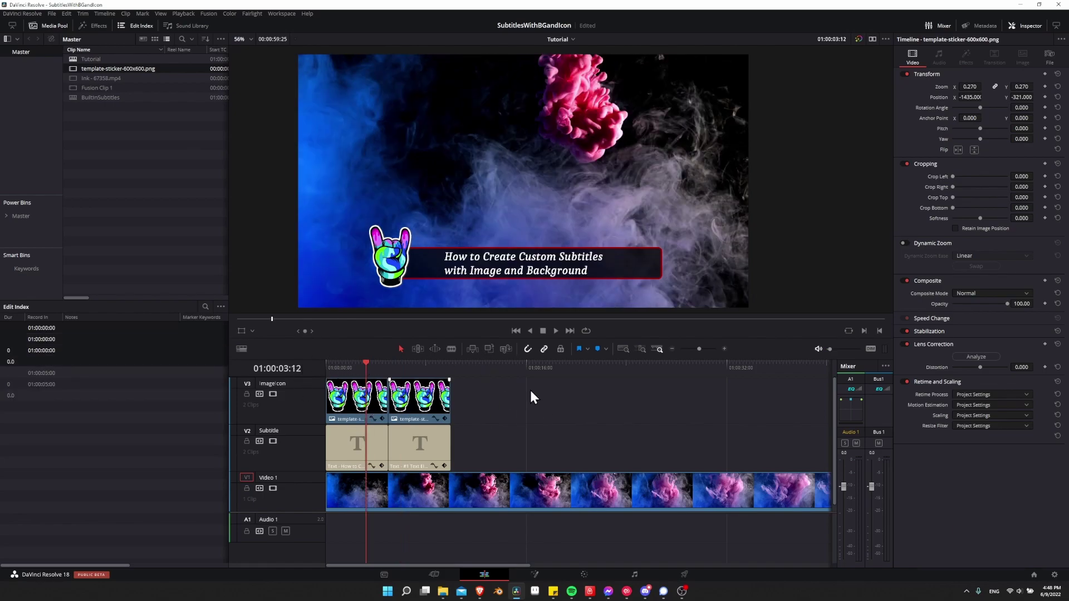
key("space")
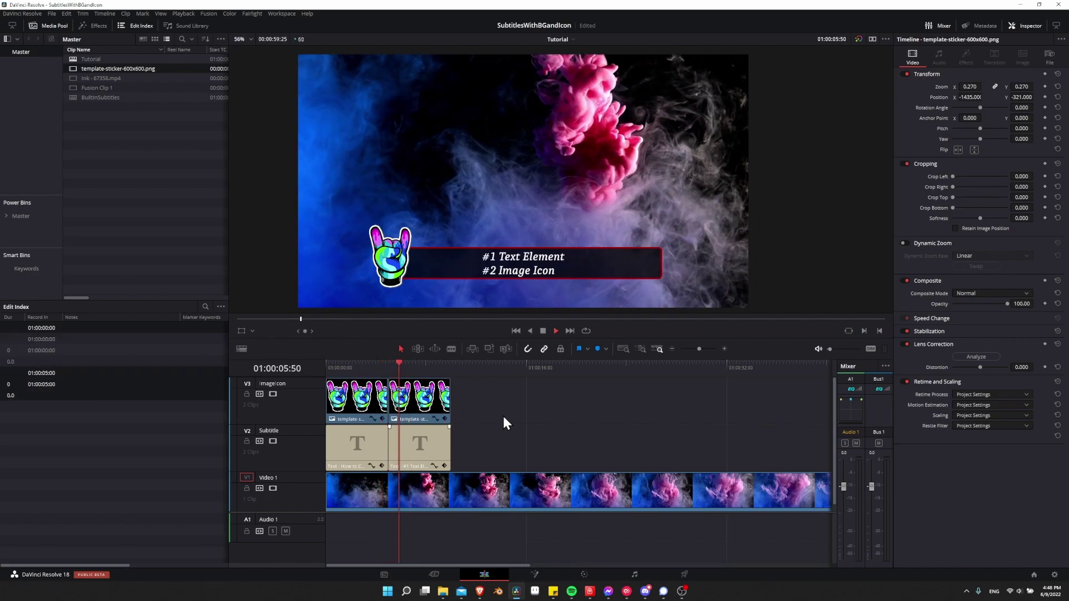
key("space")
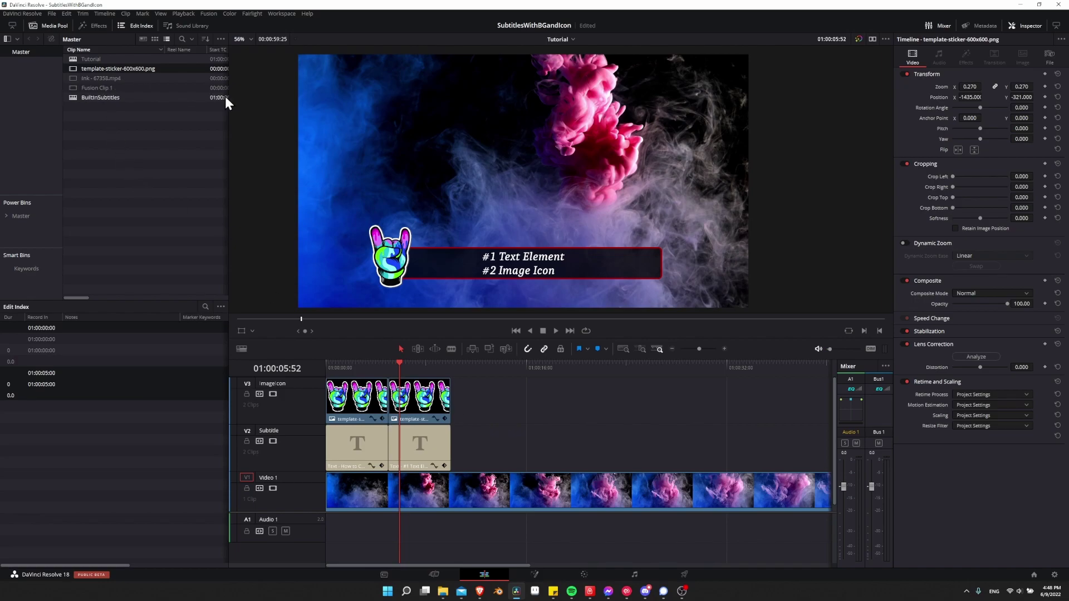
key("Up")
Drop a Cross Dissolve from Video Transitions onto the cut between the V2 subtitle clips and play it back
left_click(81, 26)
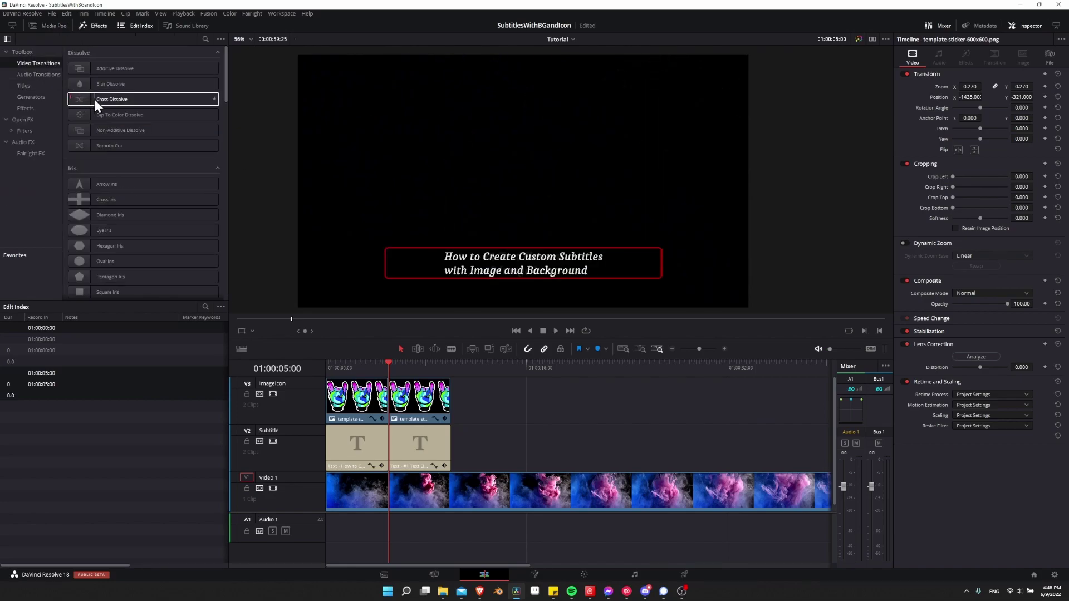
left_click_drag(95, 99, 388, 452)
left_click(369, 363)
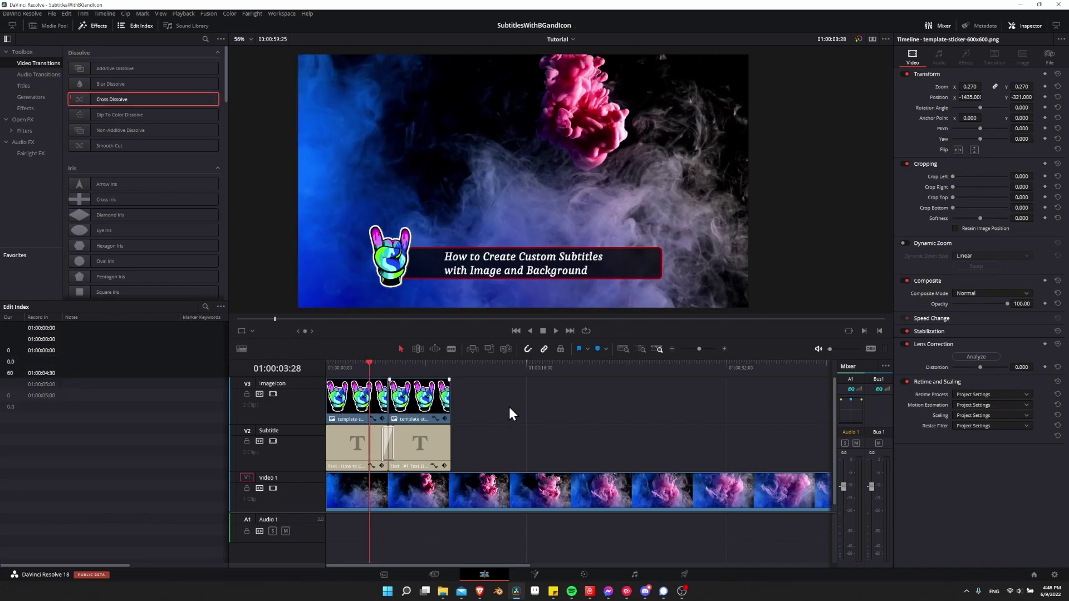
key("space")
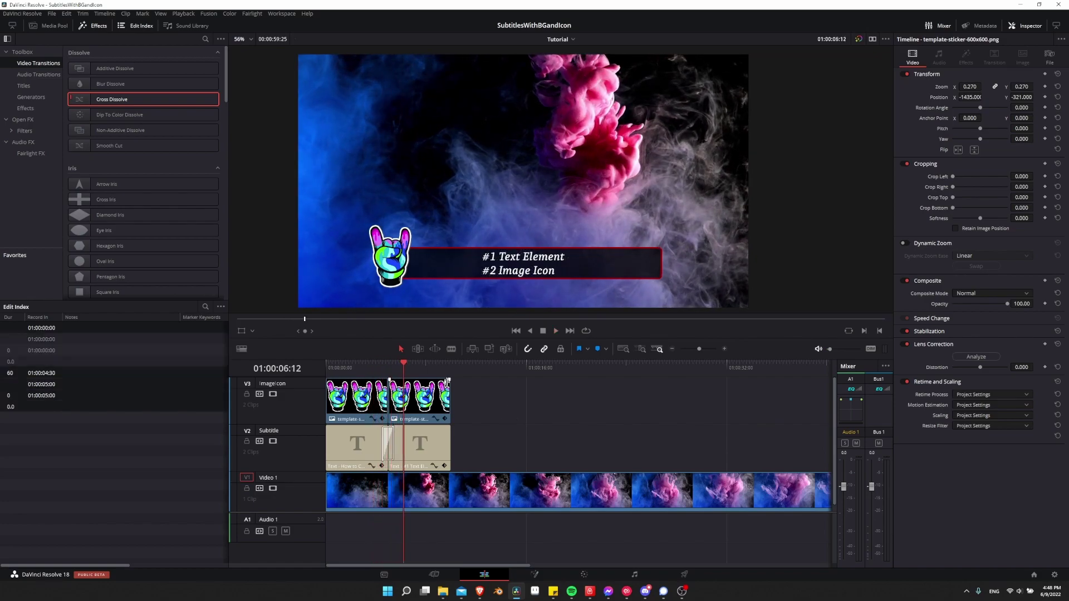
left_click_drag(400, 363, 382, 363)
scroll(139, 178, "down", 5)
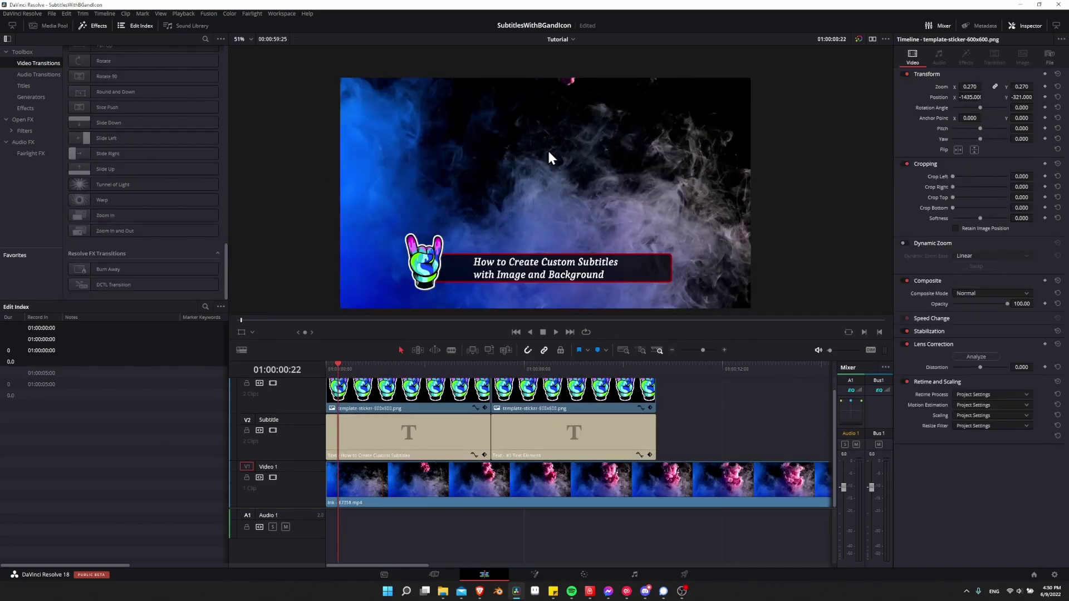
Preview the dissolve, try and undo a taller background on the #1 subtitle, then save with Ctrl+S
key("space")
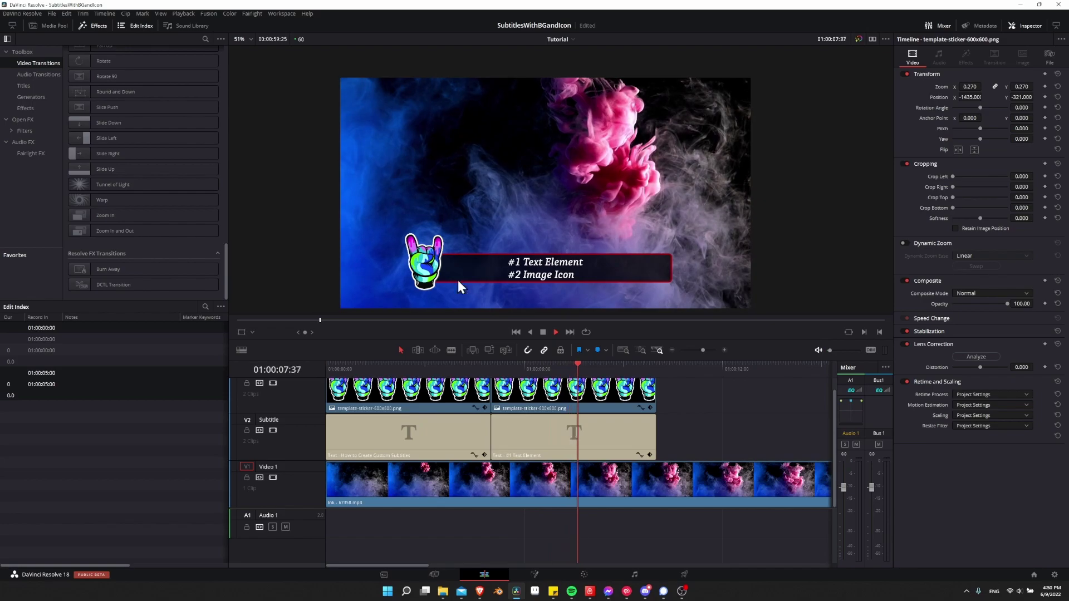
key("space")
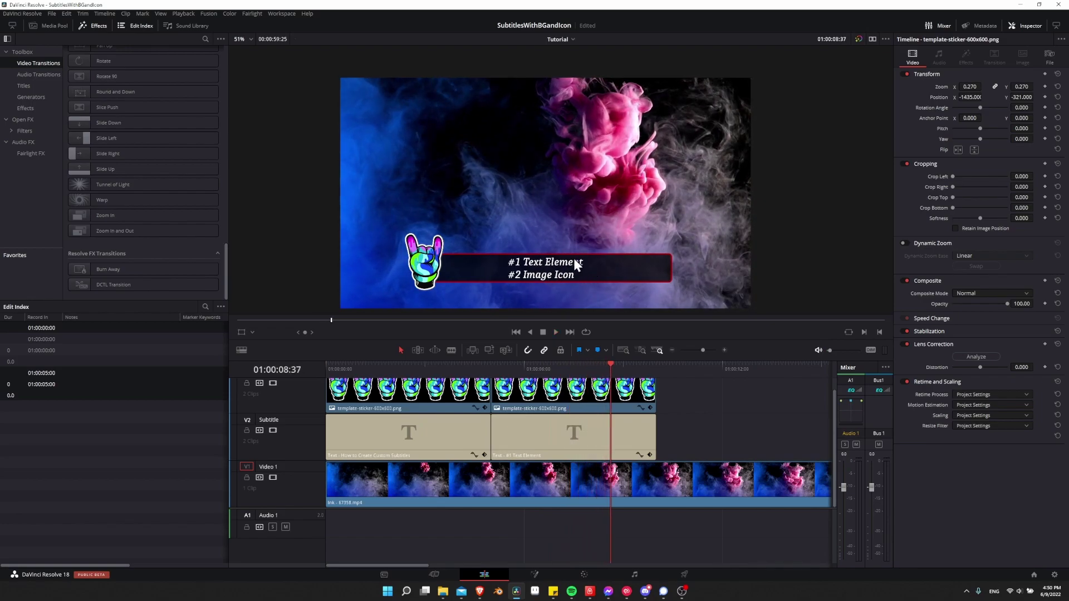
left_click(603, 433)
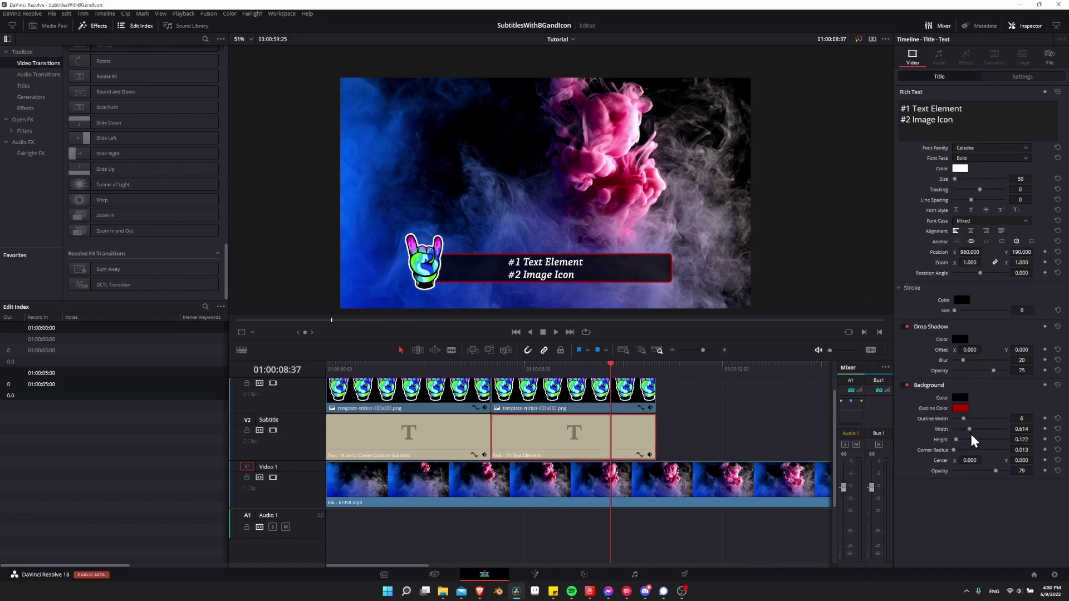
left_click_drag(957, 440, 960, 445)
key("ctrl+z")
left_click(696, 401)
key("ctrl+s")
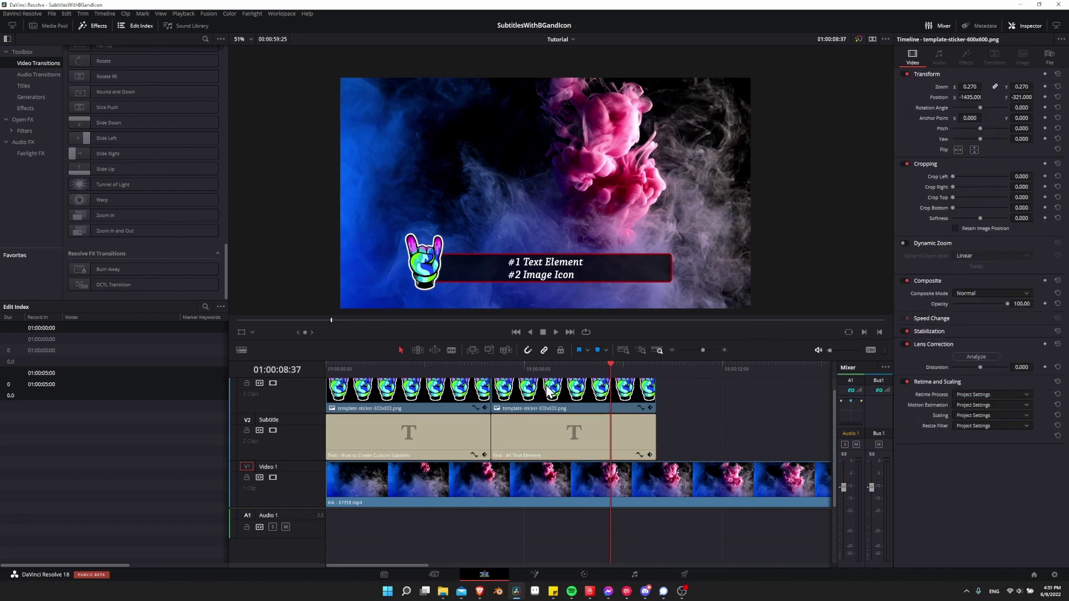
scroll(549, 392, "up", 1)
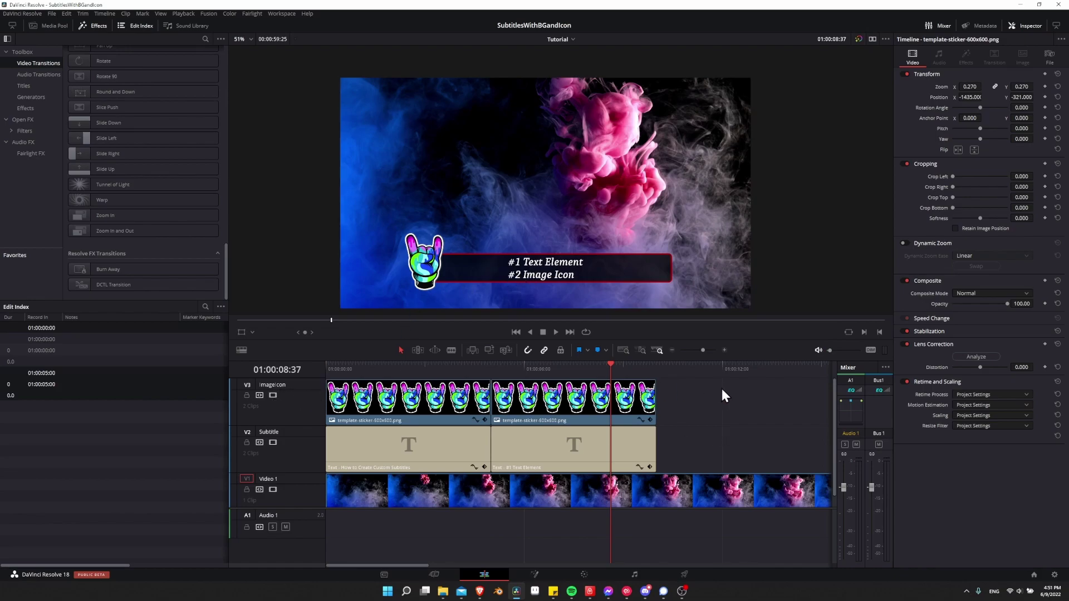
left_click_drag(722, 389, 353, 466)
left_click(698, 420)
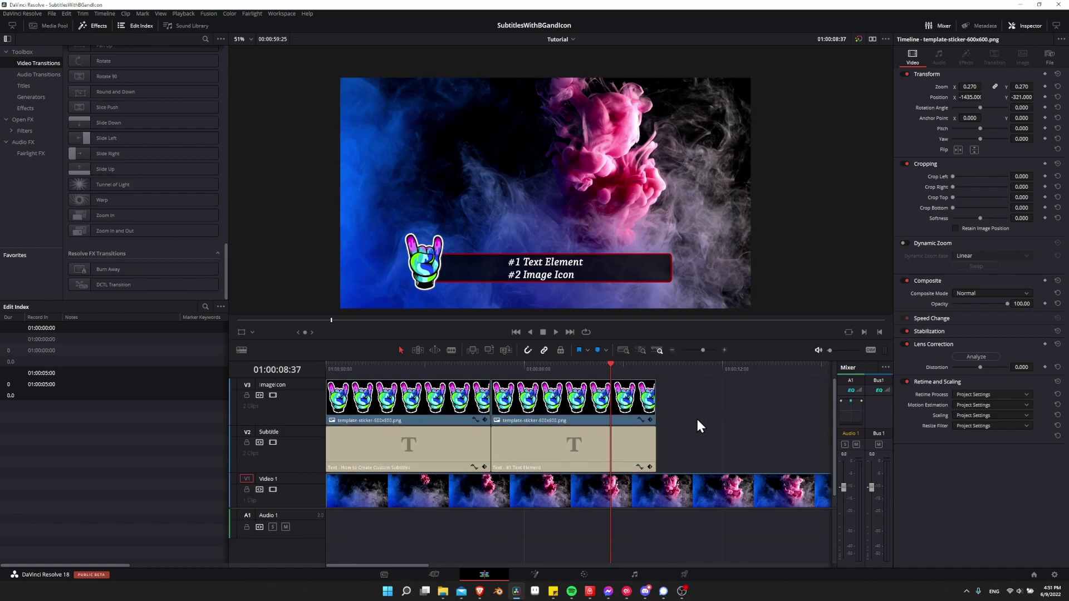